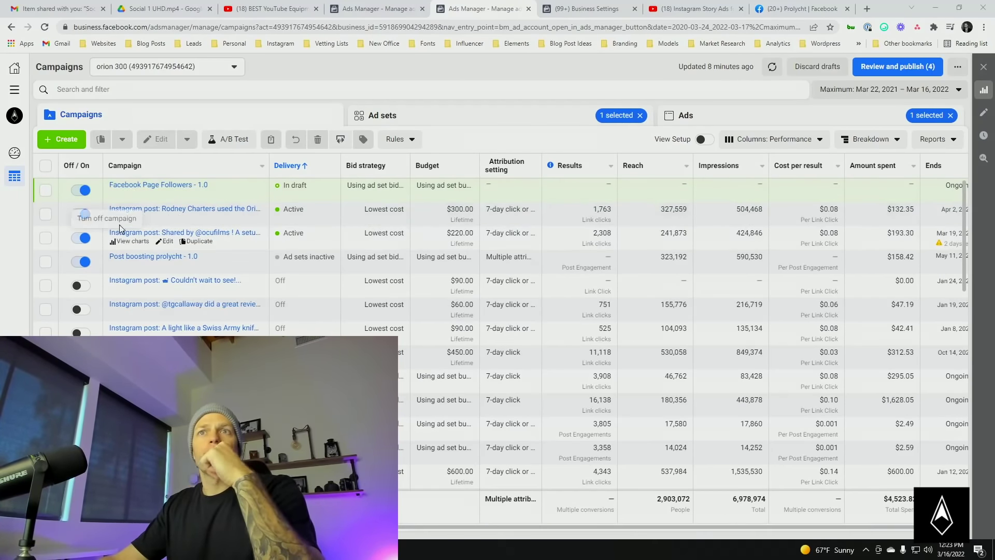
Step: Create an Engagement campaign with the Page likes objective, named 'Facebook Page Followers - 2.0'
click(63, 142)
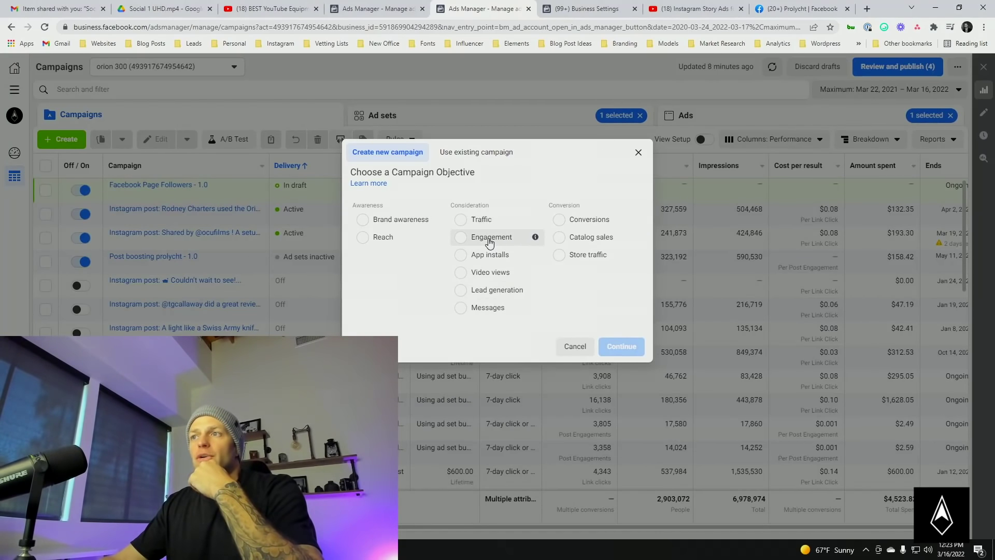
click(490, 240)
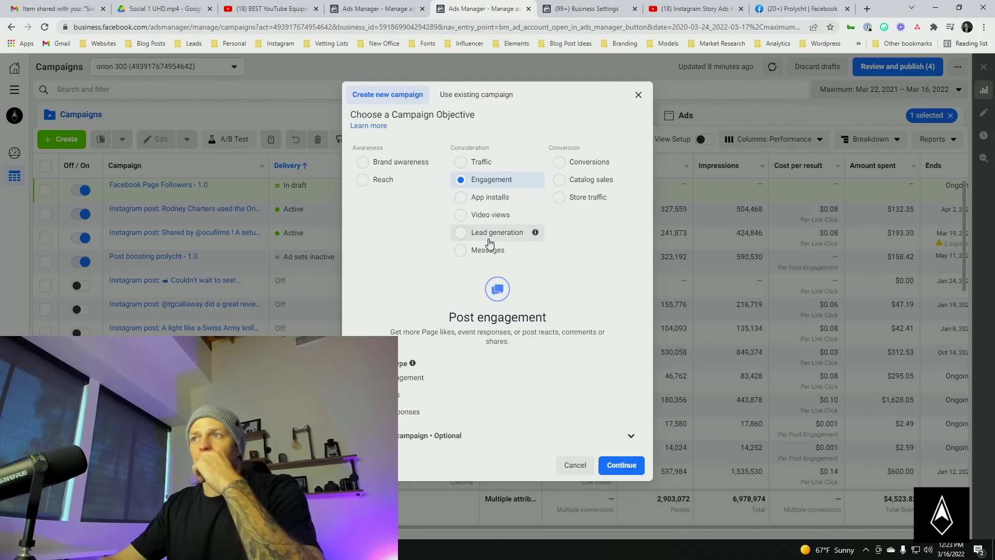
click(557, 386)
click(631, 436)
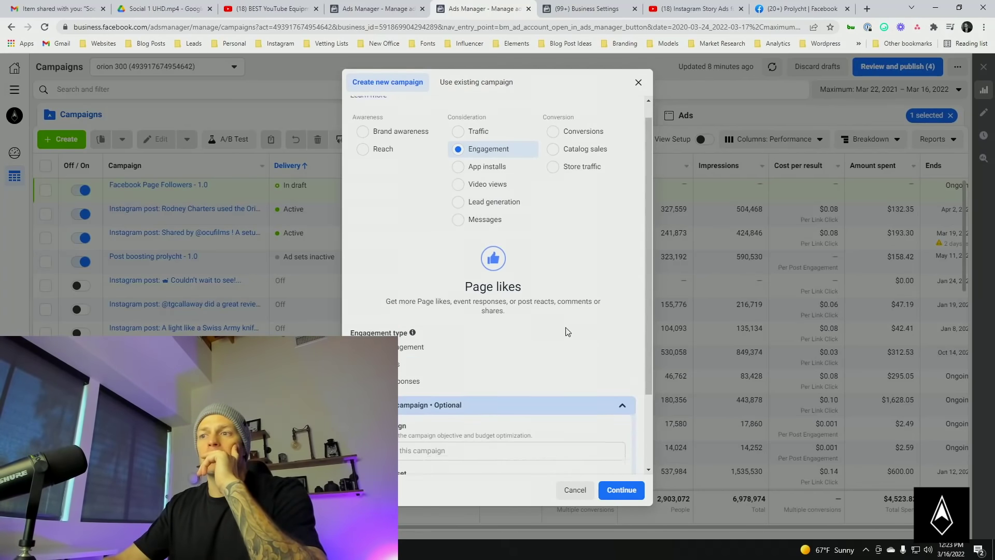
scroll(567, 334, down, 3)
click(404, 355)
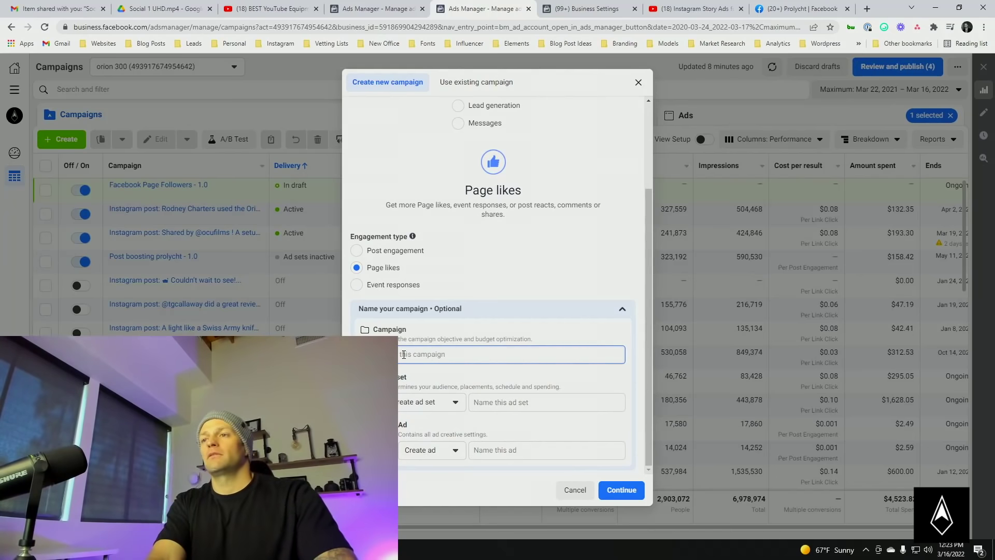
text(Facebook)
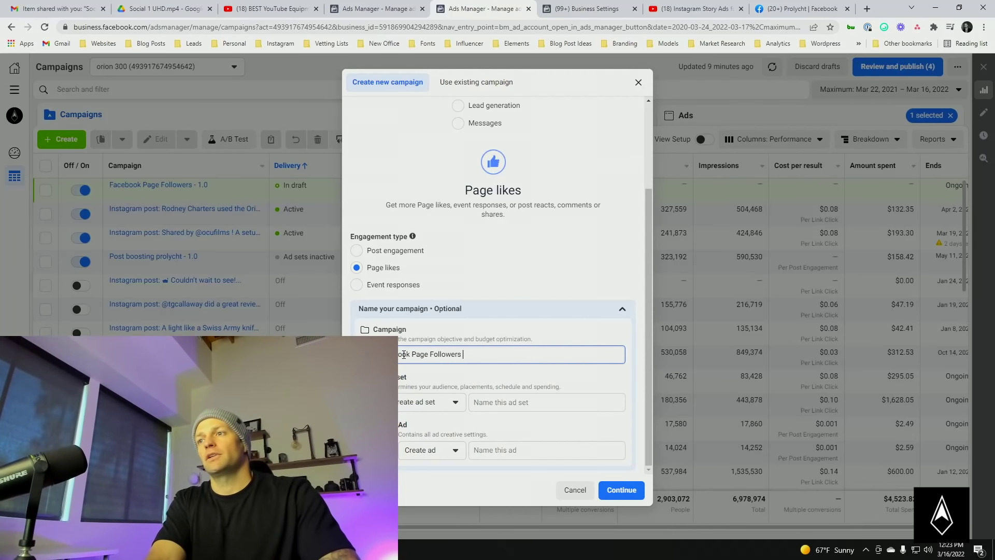
text( Page Followers - 2)
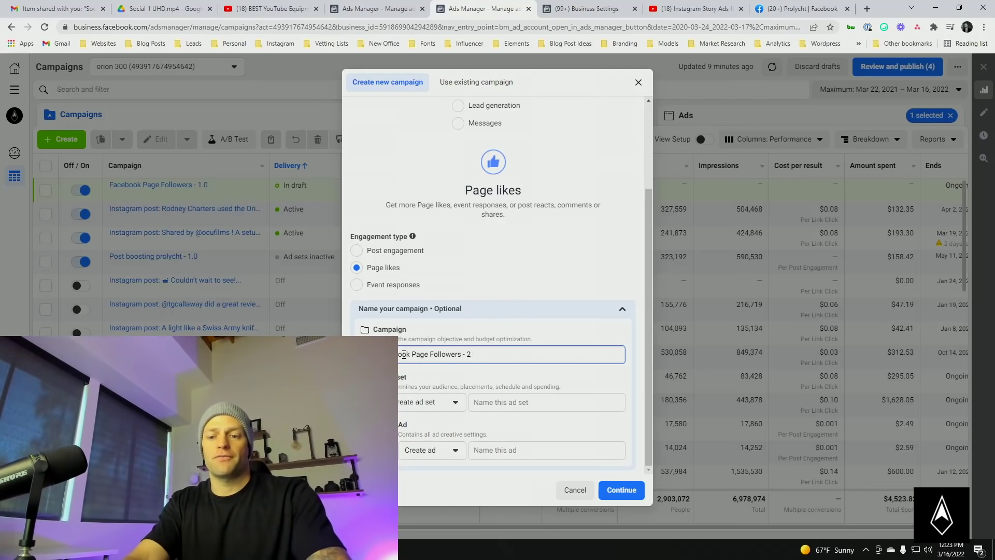
text(,9.0)
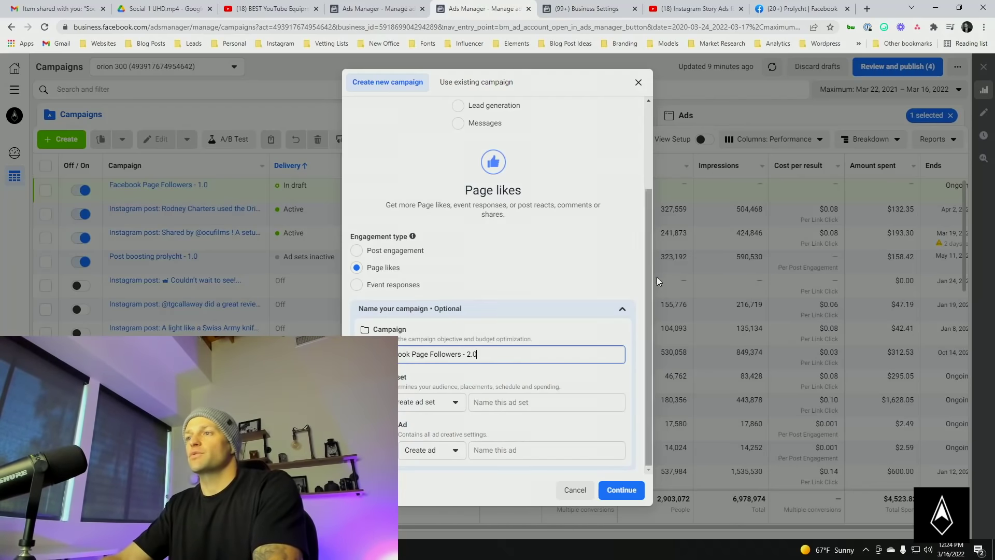
click(652, 322)
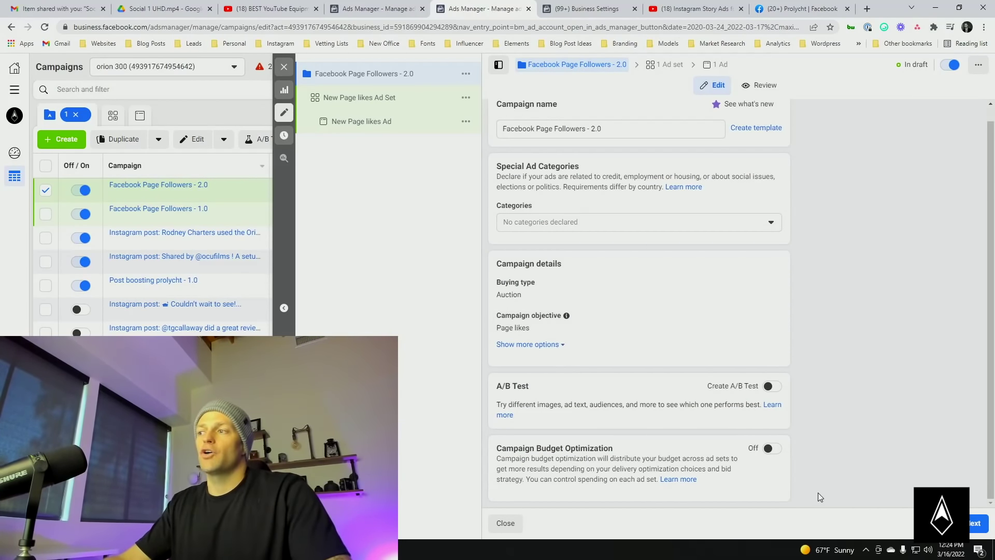
Step: Review the Campaign Budget Optimization setting, then open the New Page likes Ad Set
drag(506, 449, 615, 449)
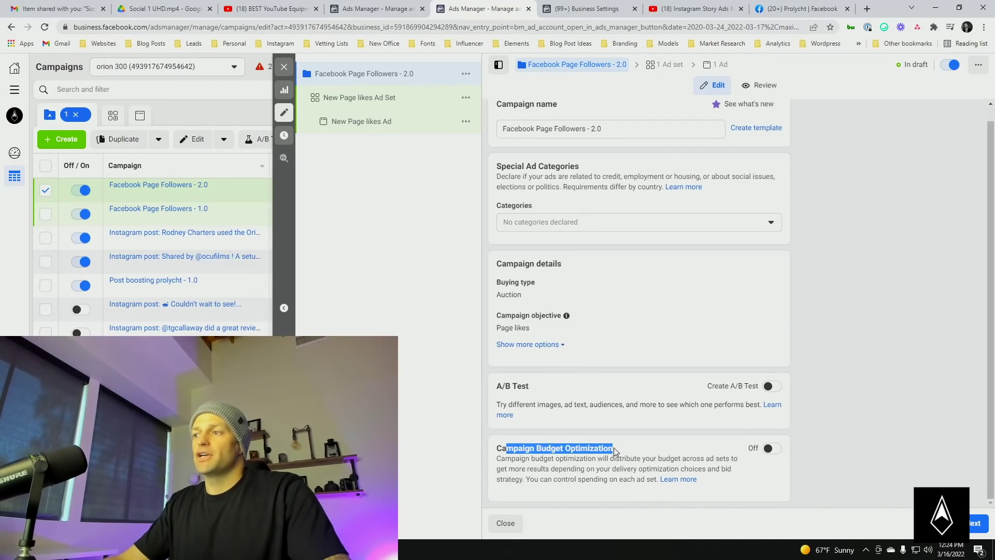
click(614, 449)
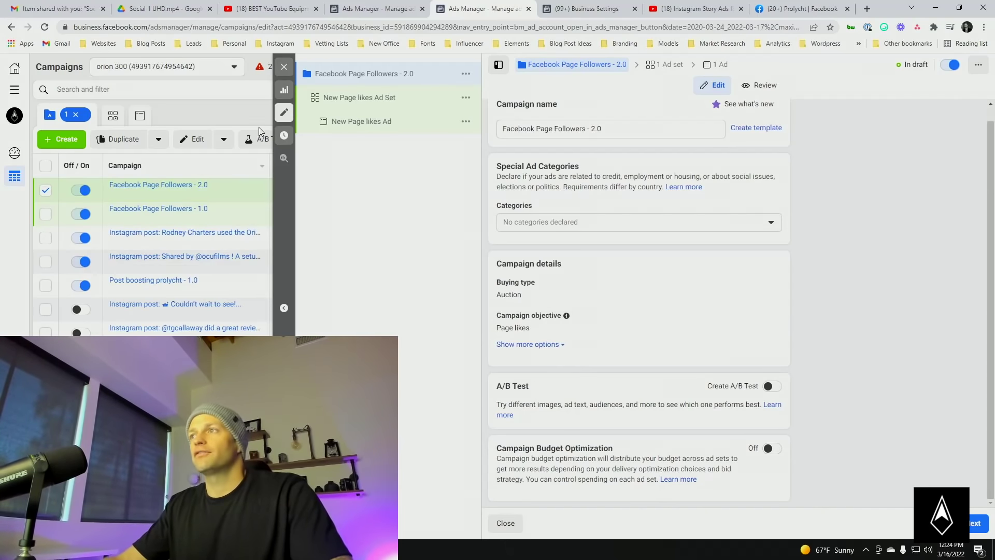
click(371, 101)
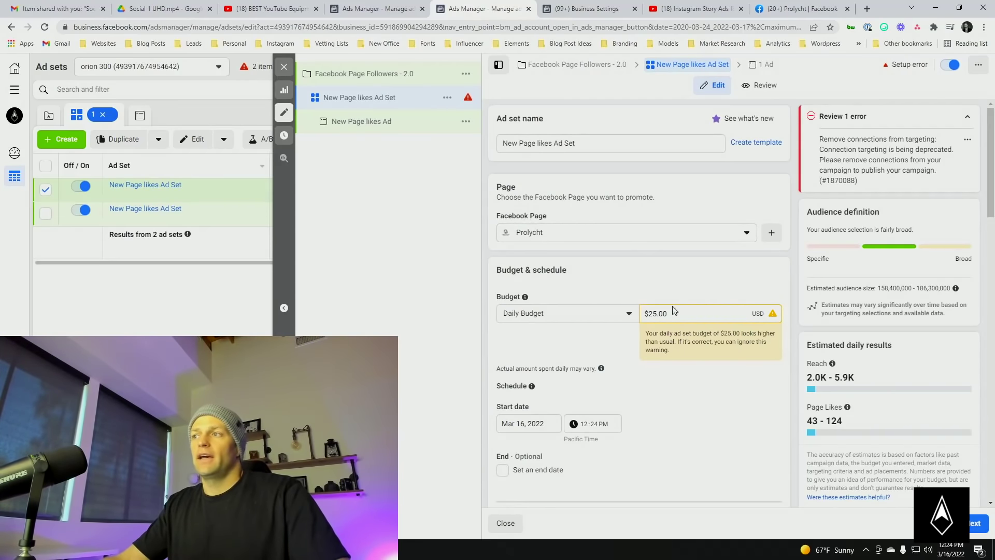
Step: Change the ad set's daily budget to $10.00 and scroll down to the Audience section
text(1)
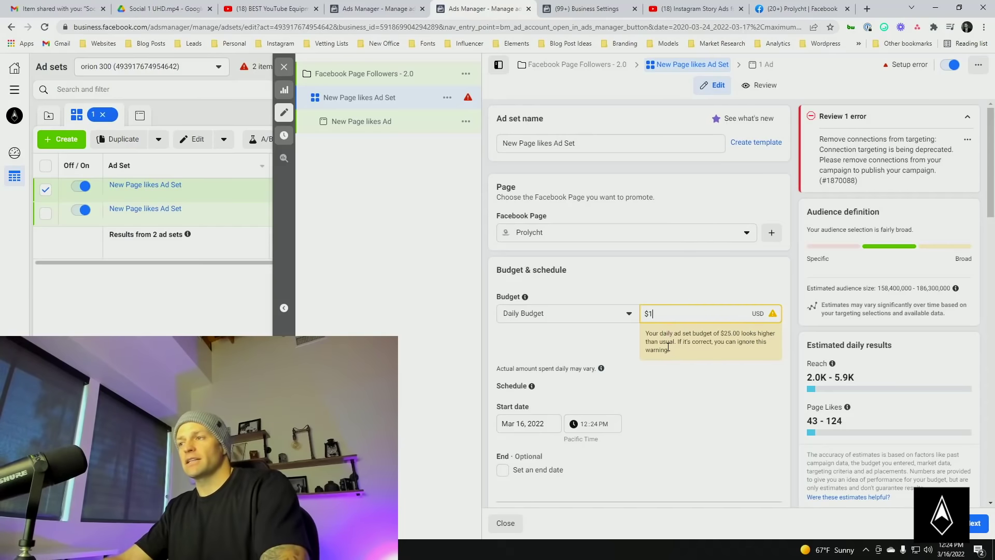
text(10)
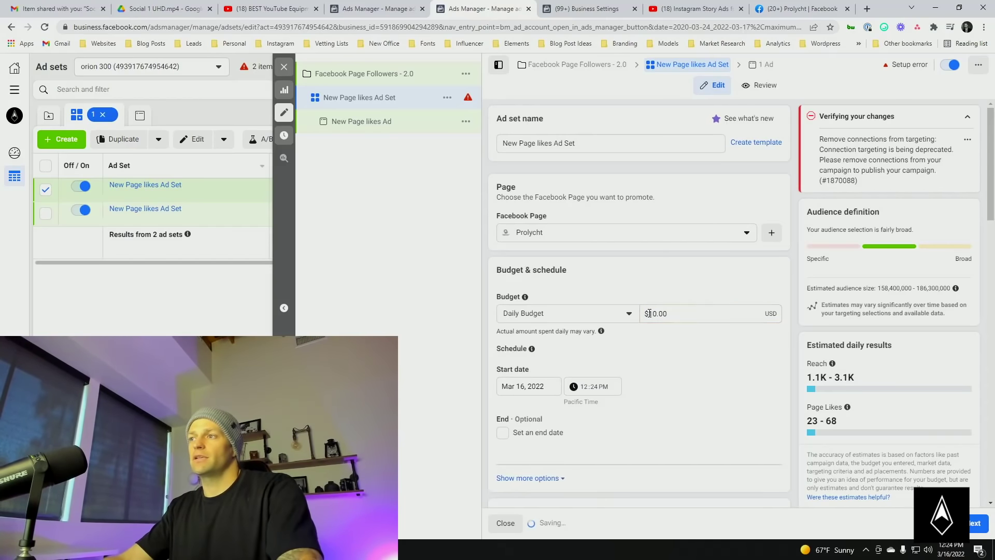
click(682, 358)
scroll(638, 357, down, 1)
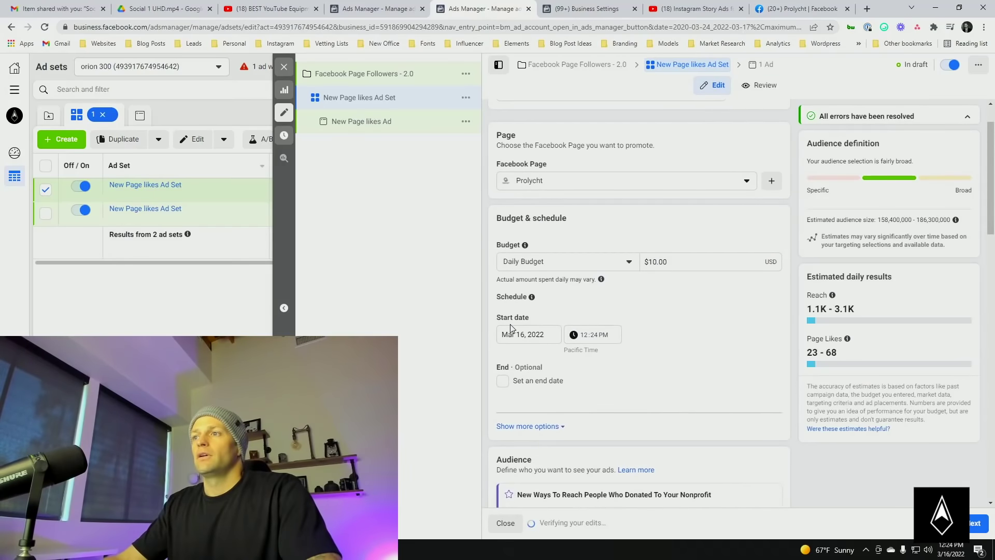
scroll(611, 332, down, 3)
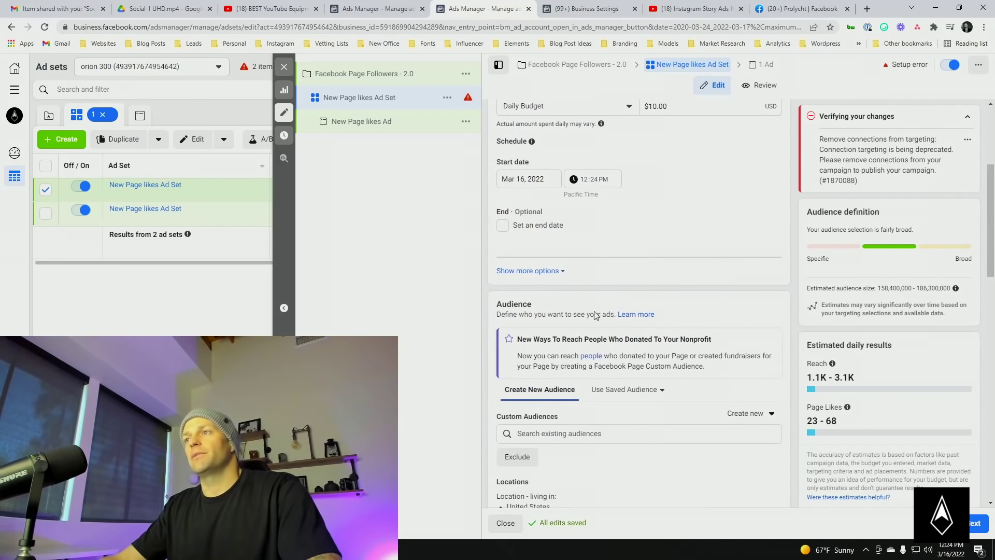
scroll(524, 228, down, 3)
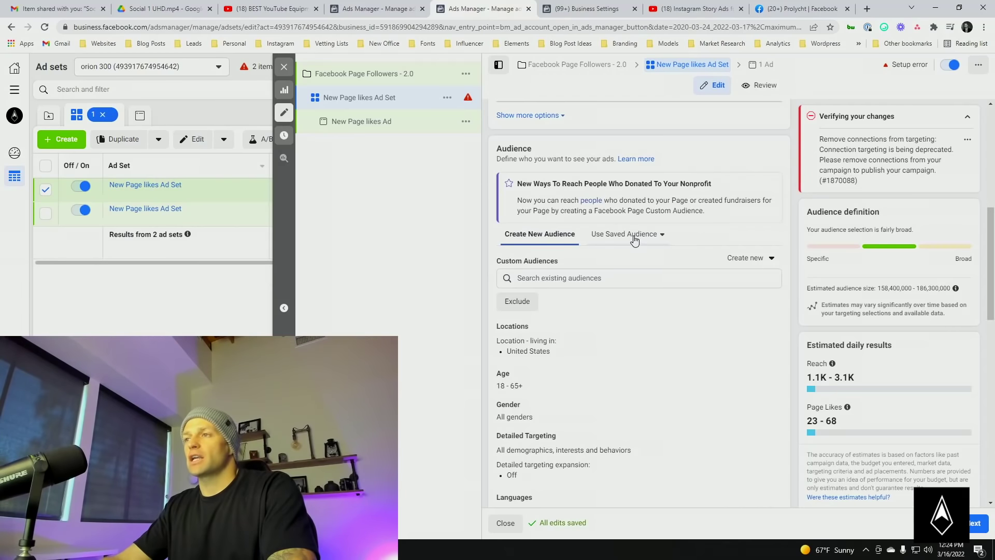
scroll(623, 337, down, 2)
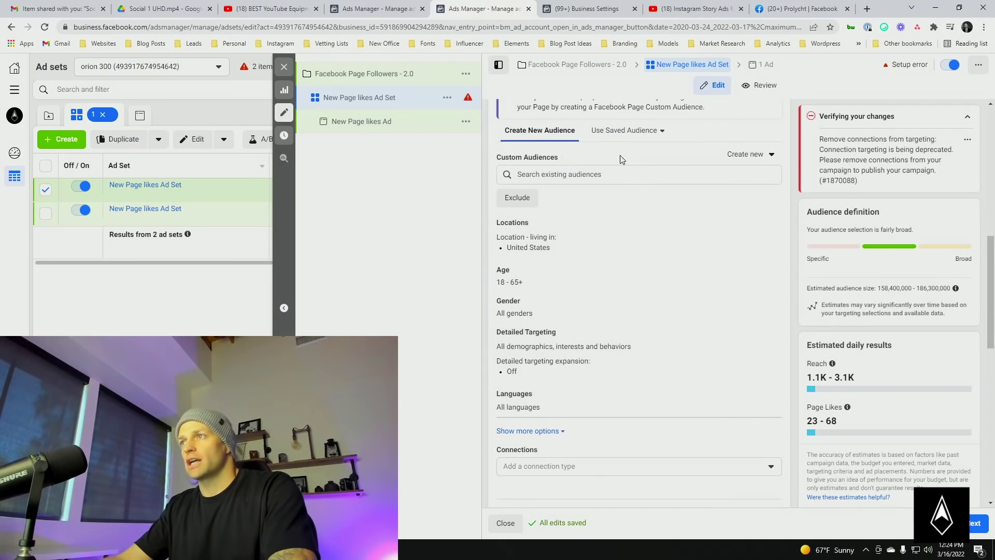
Step: Apply the saved audience 'IGF - 4.0' to the ad set and point out its targeted countries
click(628, 130)
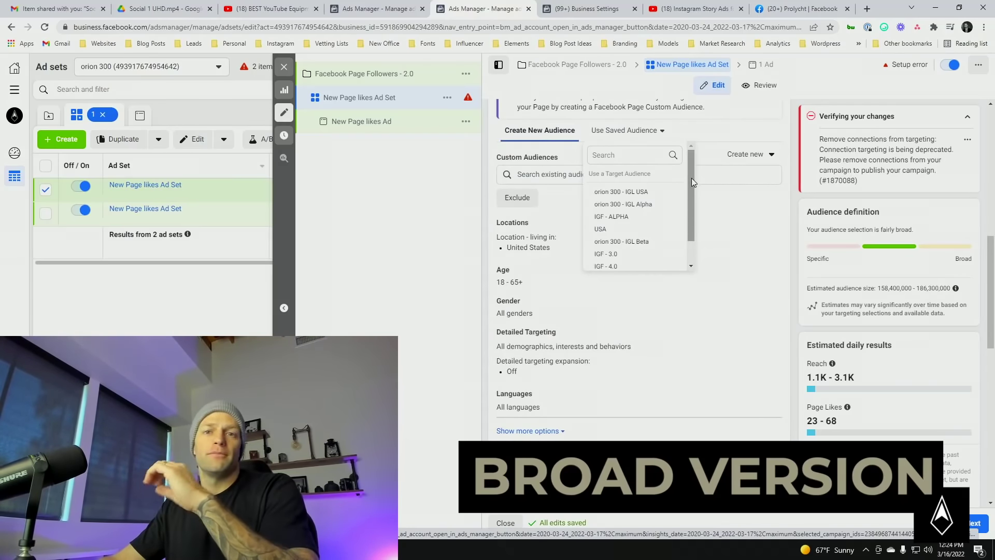
mouse_move(685, 247)
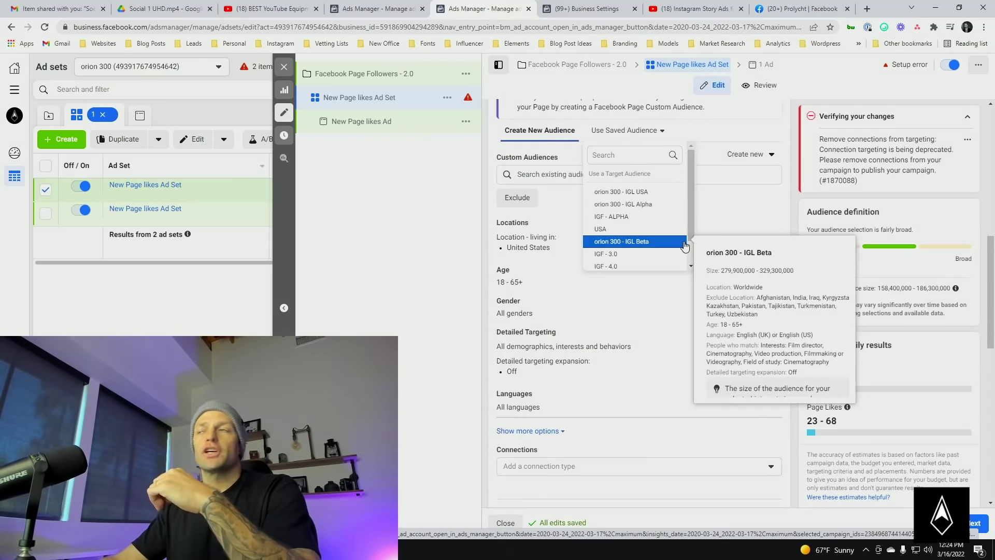
scroll(694, 236, down, 2)
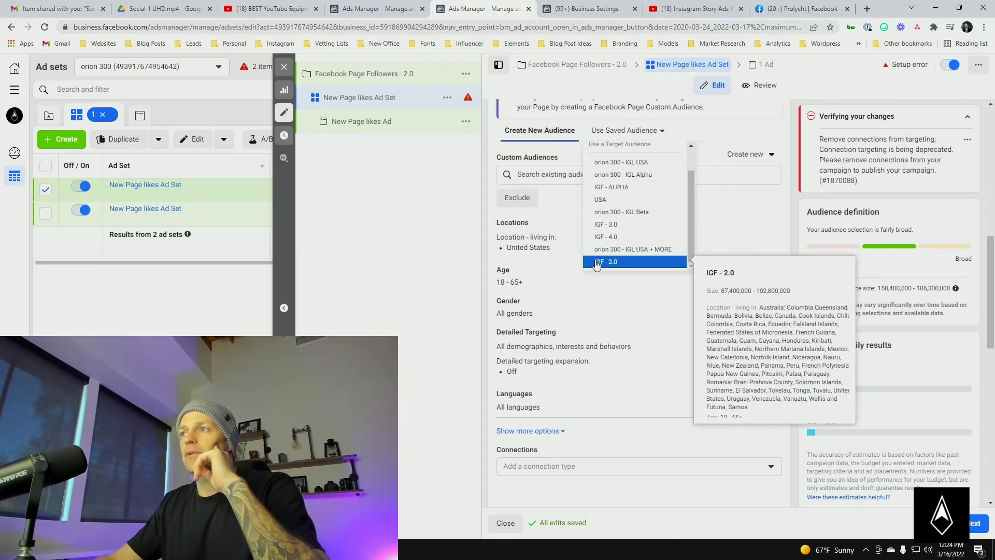
click(618, 238)
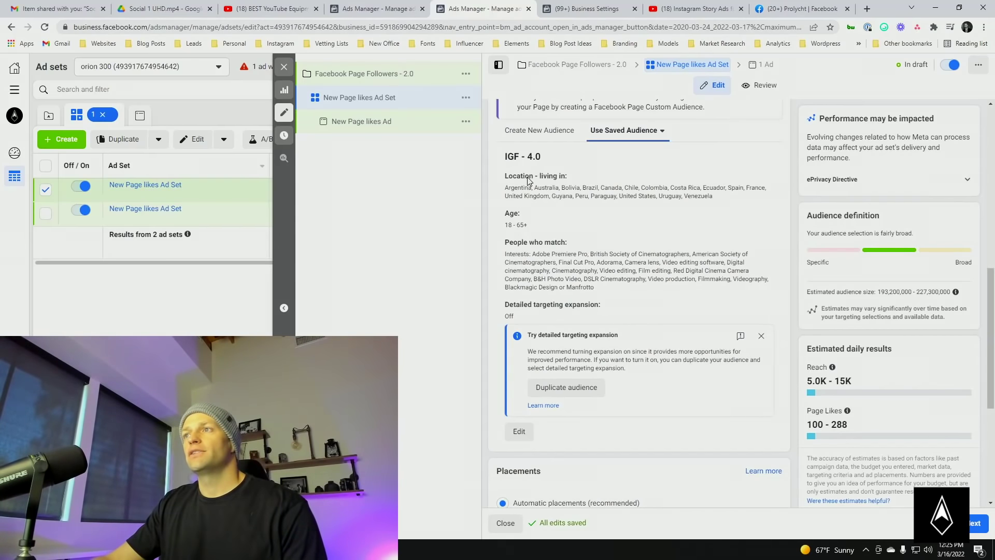
drag(510, 187, 630, 188)
click(651, 192)
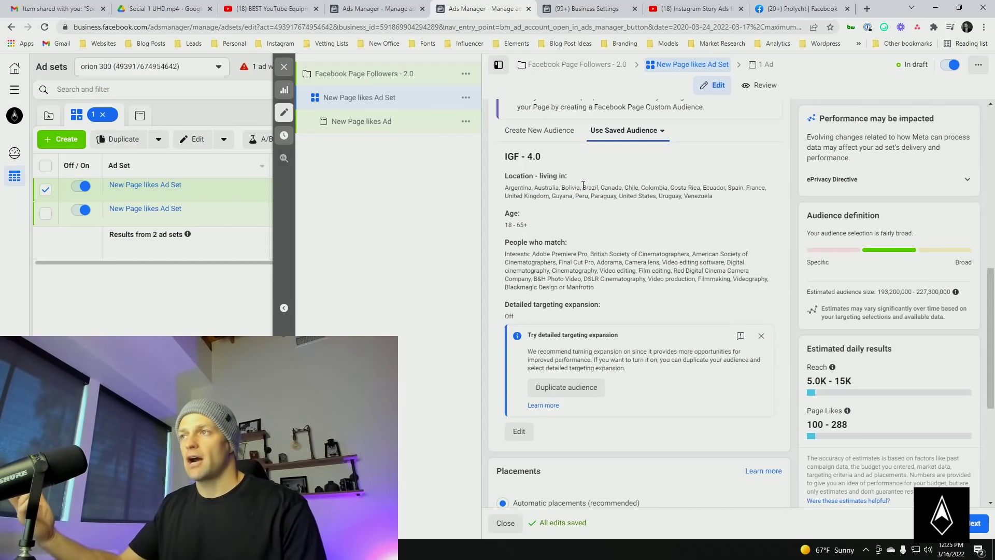
drag(532, 188, 739, 189)
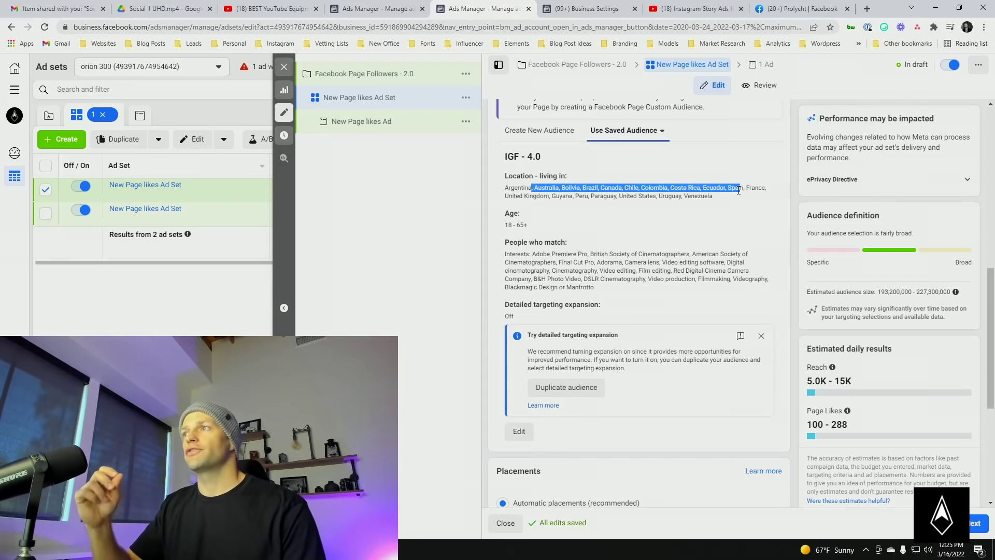
click(518, 186)
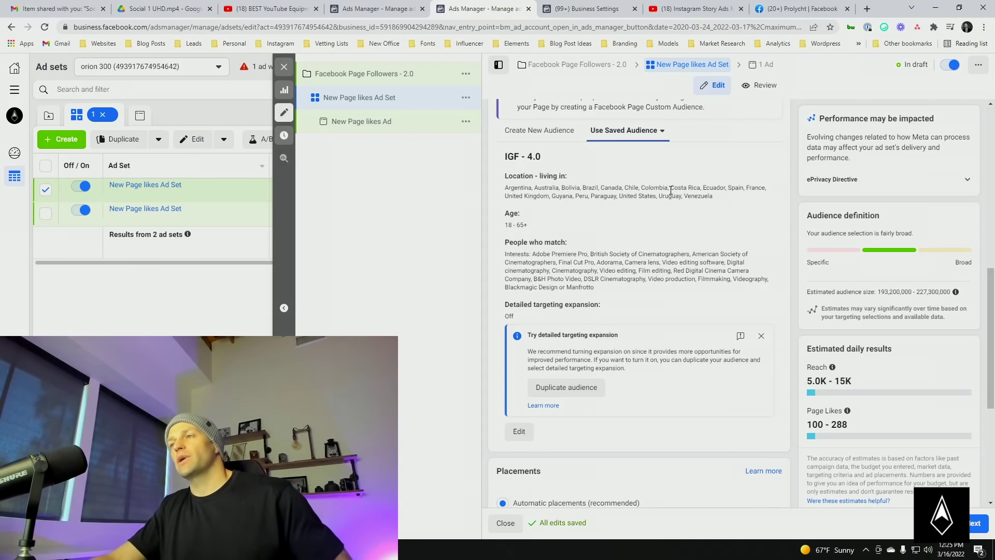
drag(619, 195, 656, 196)
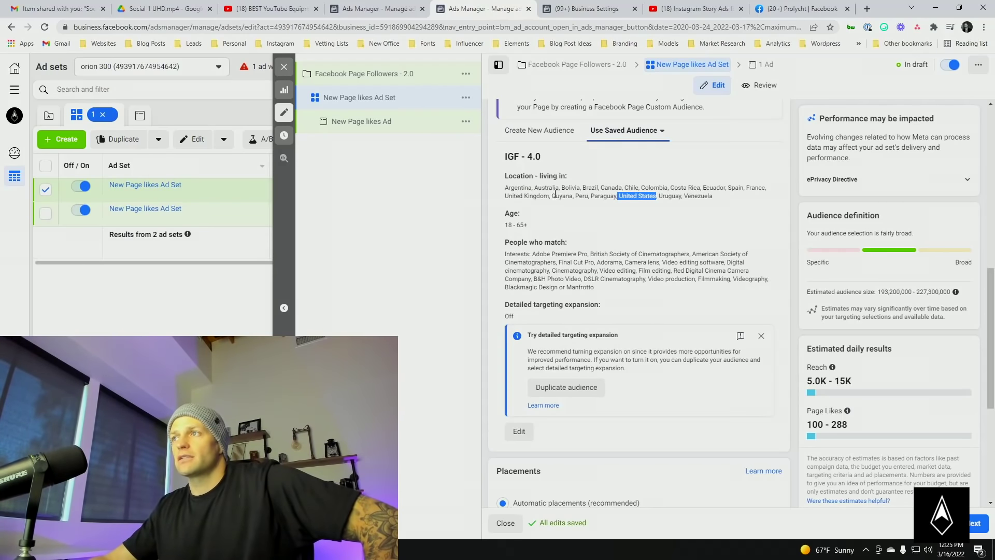
click(602, 188)
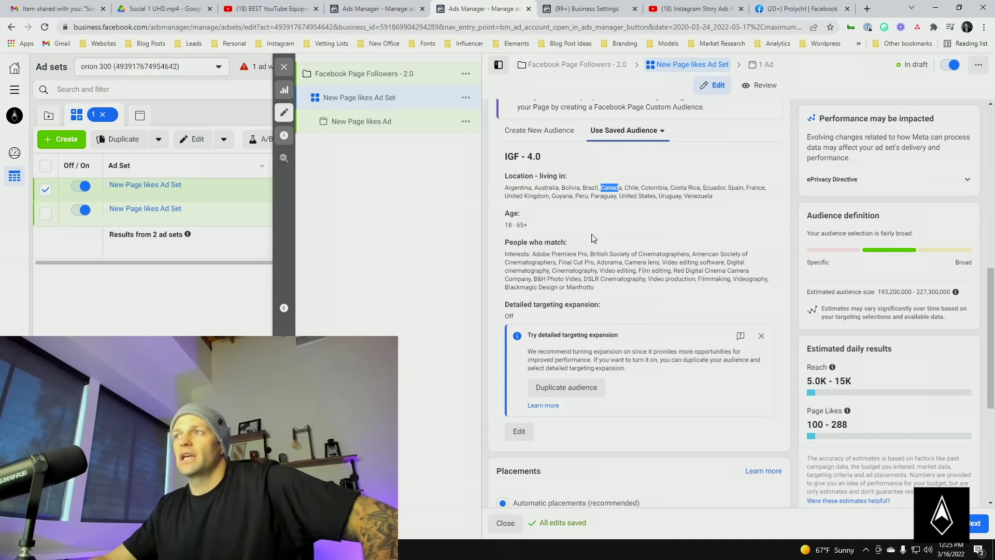
drag(734, 200, 506, 176)
click(639, 196)
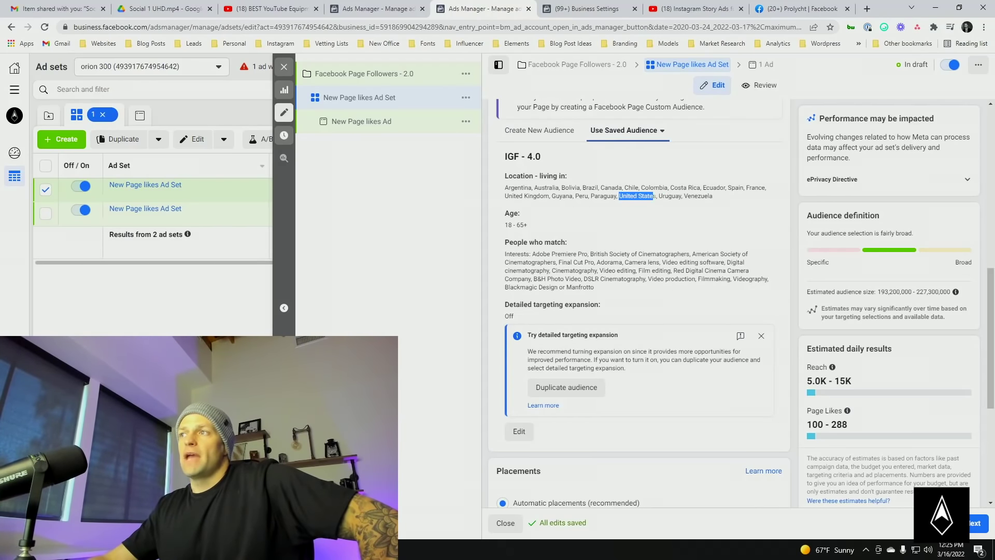
drag(601, 187, 616, 196)
drag(514, 188, 675, 196)
click(610, 220)
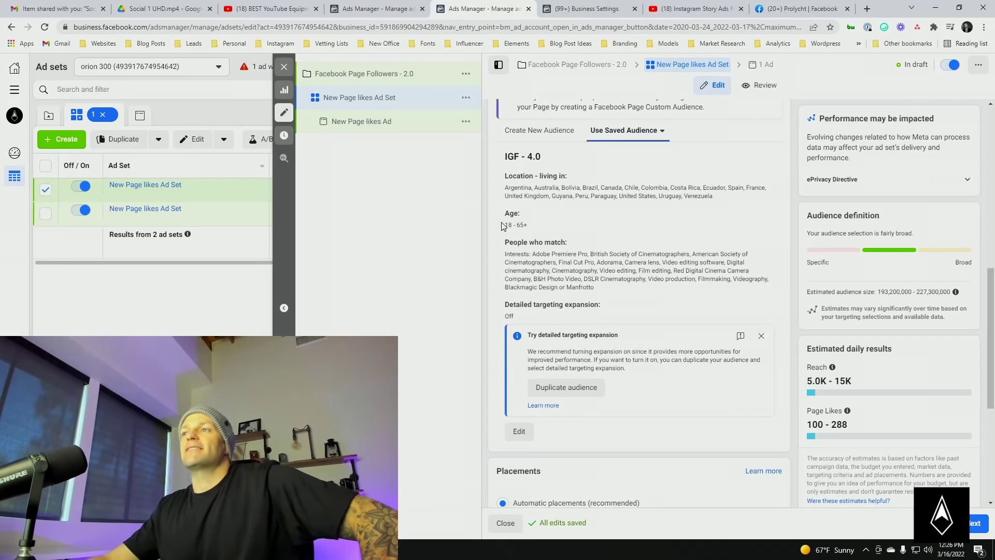
Step: Highlight the audience's interests, such as Adobe Premiere, Cinematographers and Red Digital Cinema Camera
scroll(502, 227, down, 1)
drag(525, 193, 569, 191)
click(567, 203)
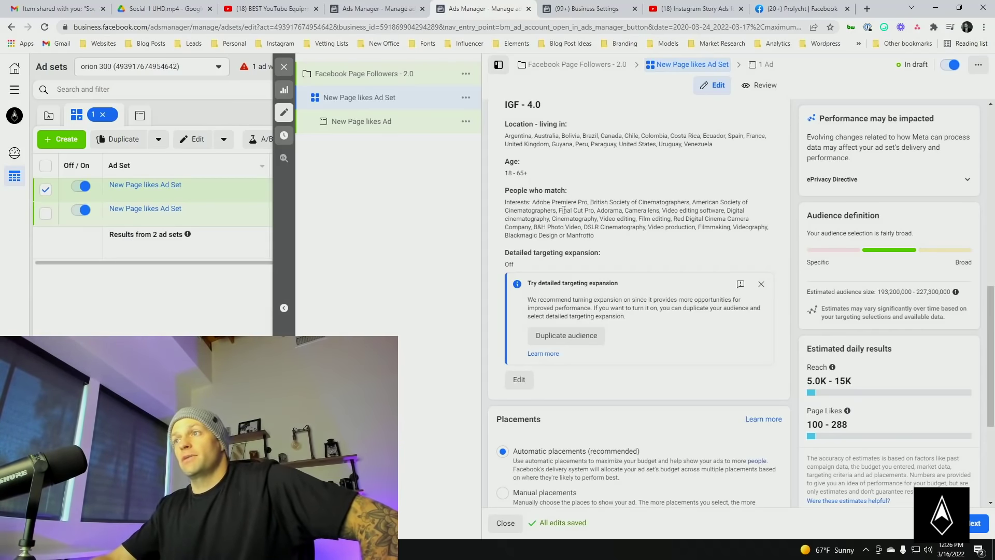
drag(520, 199, 596, 220)
click(596, 220)
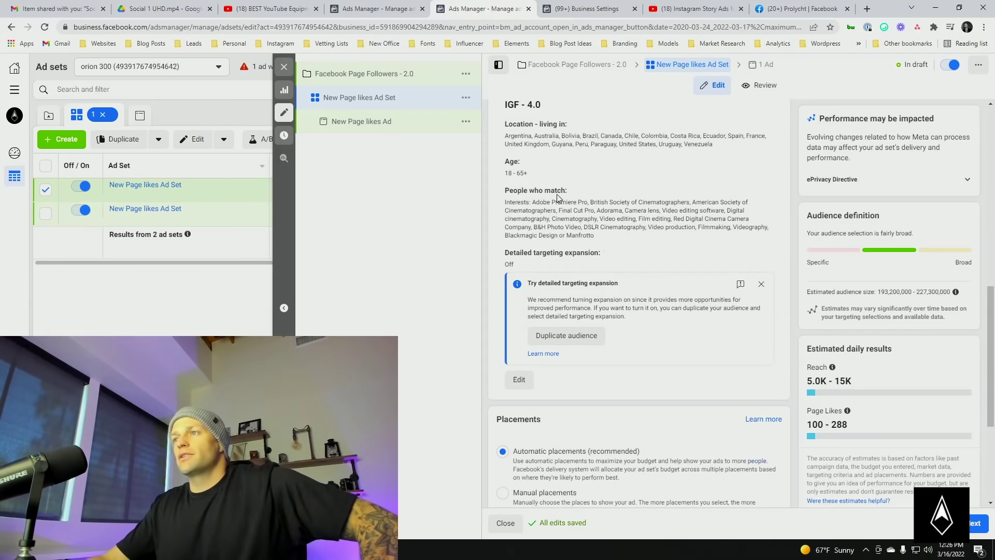
drag(536, 202, 577, 202)
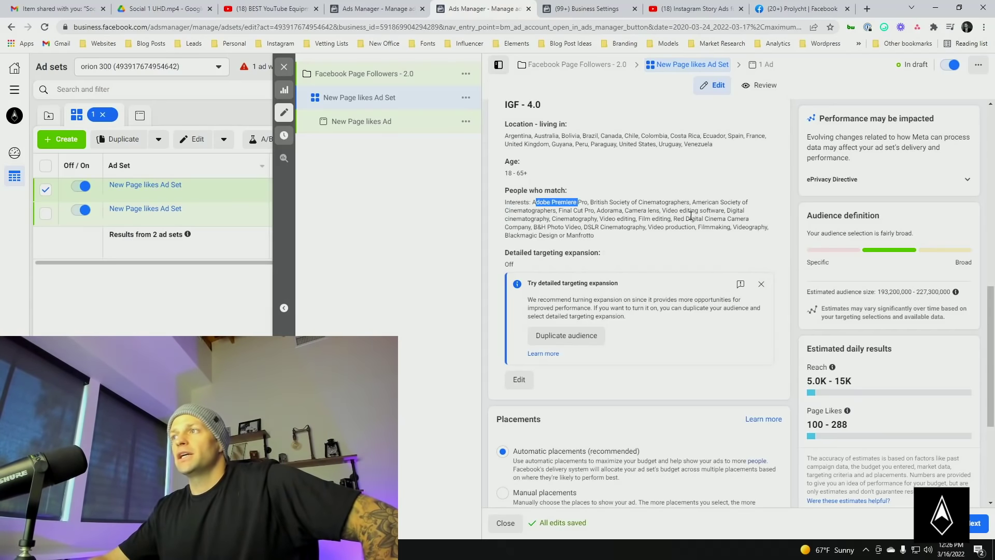
drag(657, 202, 669, 203)
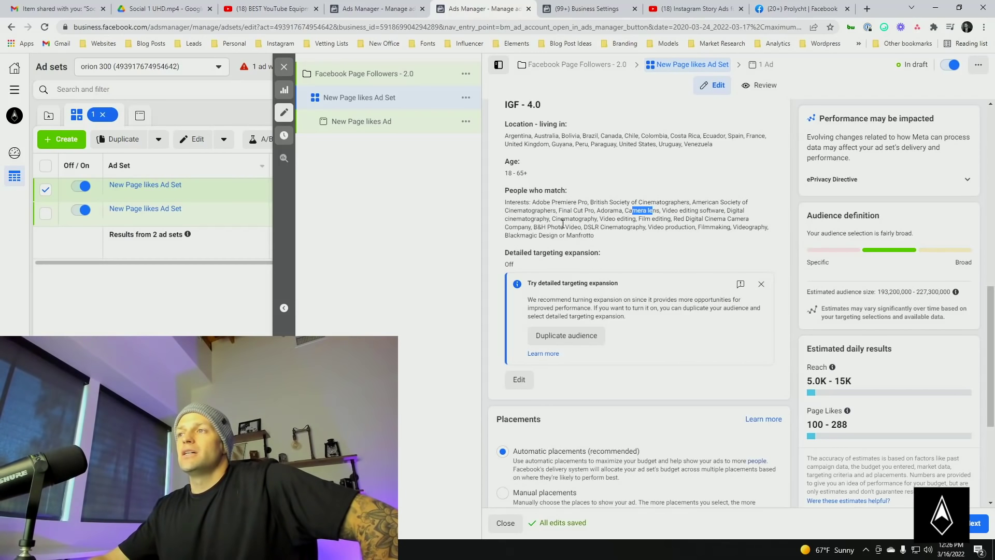
drag(532, 203, 605, 227)
click(605, 236)
click(605, 233)
drag(534, 202, 747, 220)
click(747, 220)
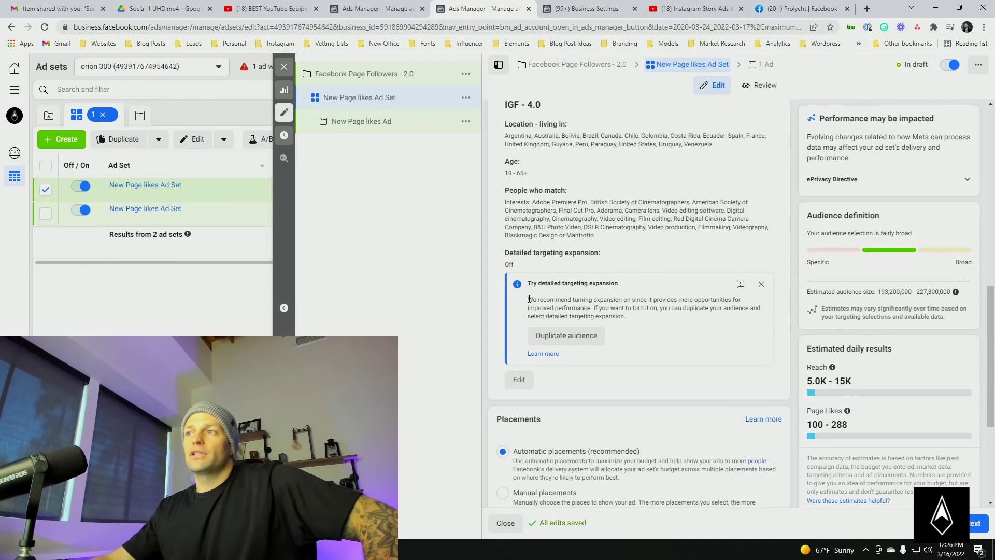
Step: Dismiss the 'Try detailed targeting expansion' suggestion, leaving expansion off
drag(528, 283, 622, 285)
click(758, 372)
click(761, 284)
triple_click(607, 232)
click(607, 232)
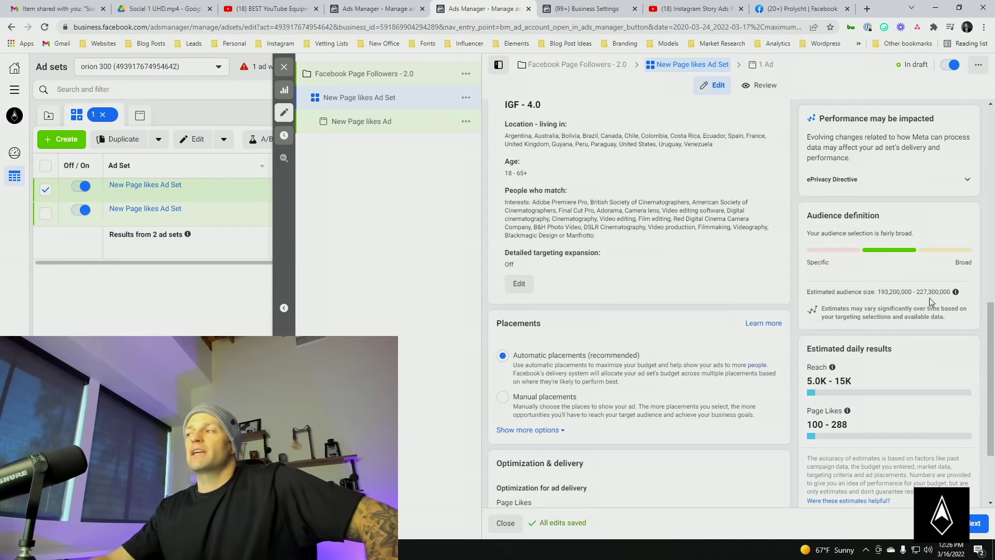
Step: Switch to manual placements and uncheck Facebook Marketplace and Facebook video feeds, keeping only News Feed
scroll(648, 244, down, 2)
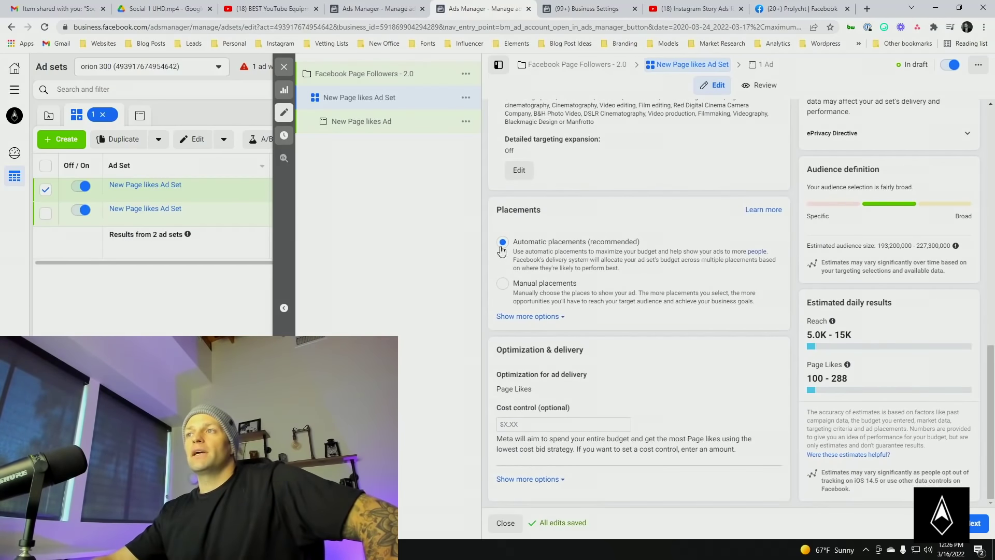
click(643, 288)
scroll(616, 406, down, 4)
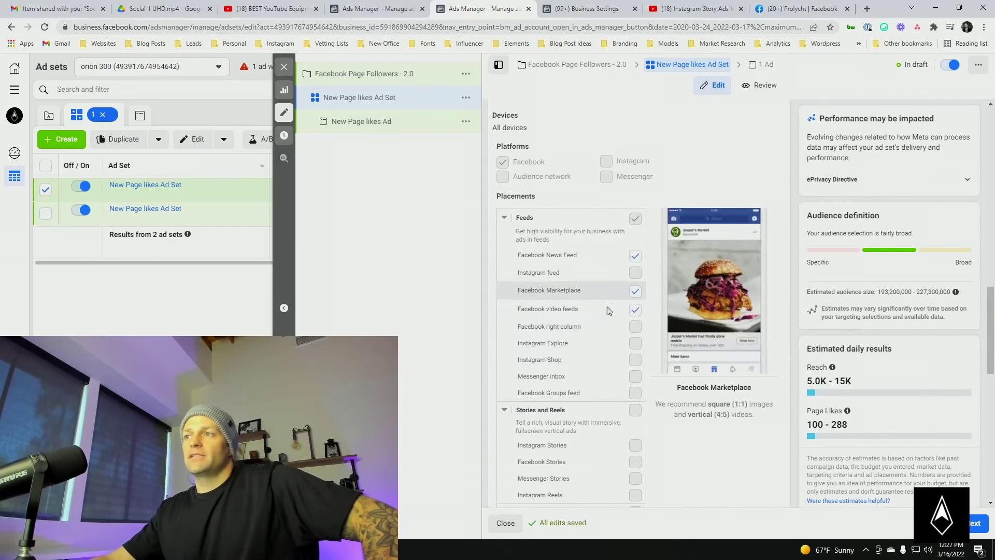
click(635, 291)
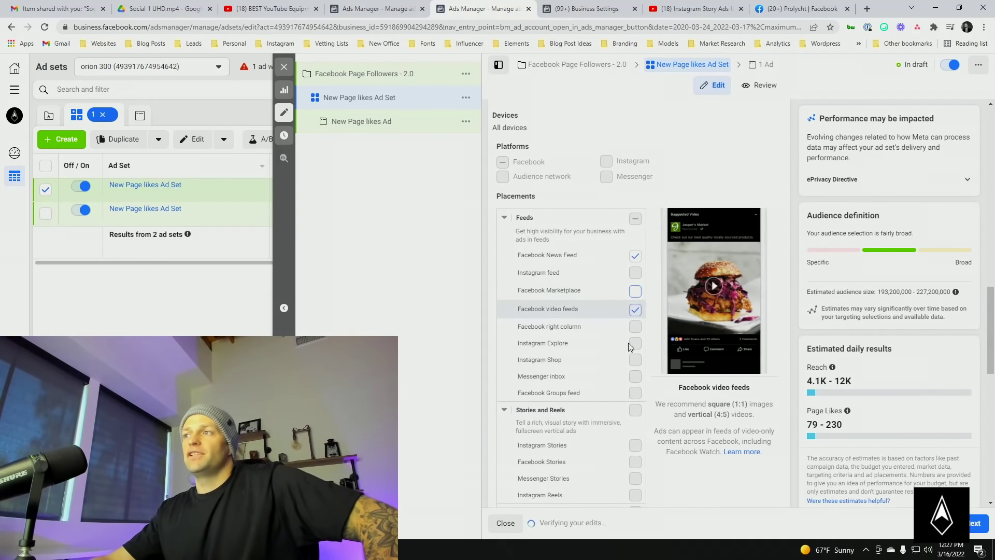
click(635, 309)
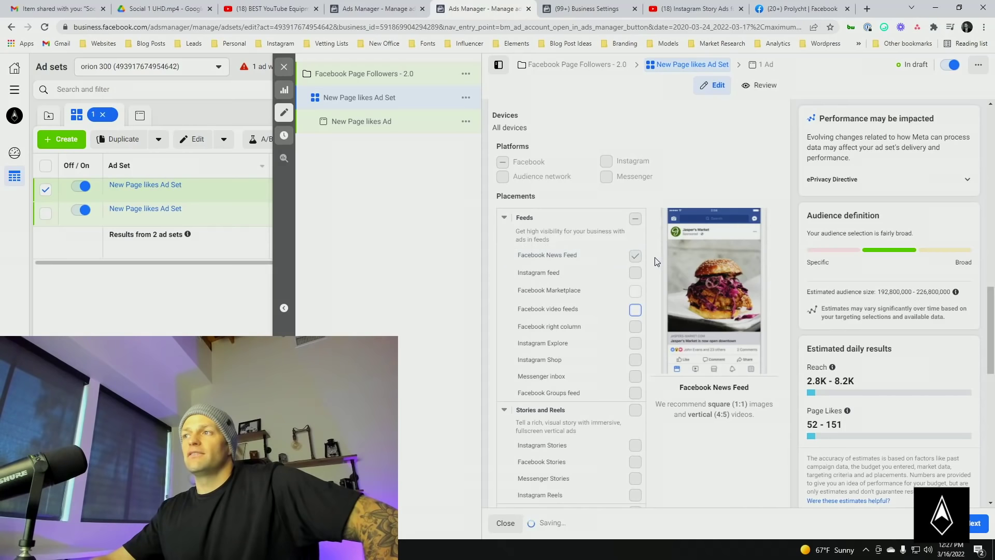
scroll(648, 289, down, 8)
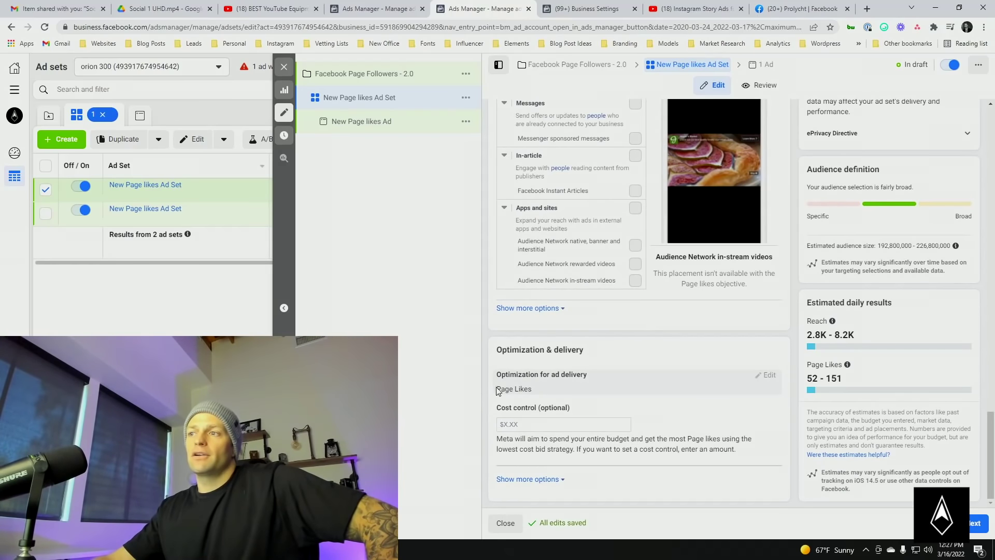
drag(503, 378, 535, 395)
click(521, 392)
Step: Remove the New Page likes Ad's existing image so the Media section is empty
click(524, 392)
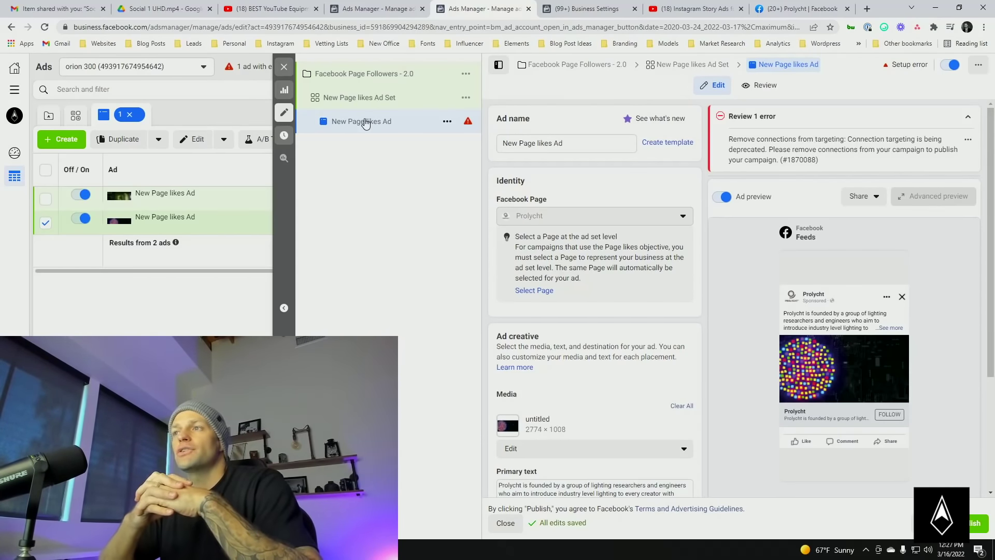
scroll(677, 254, down, 3)
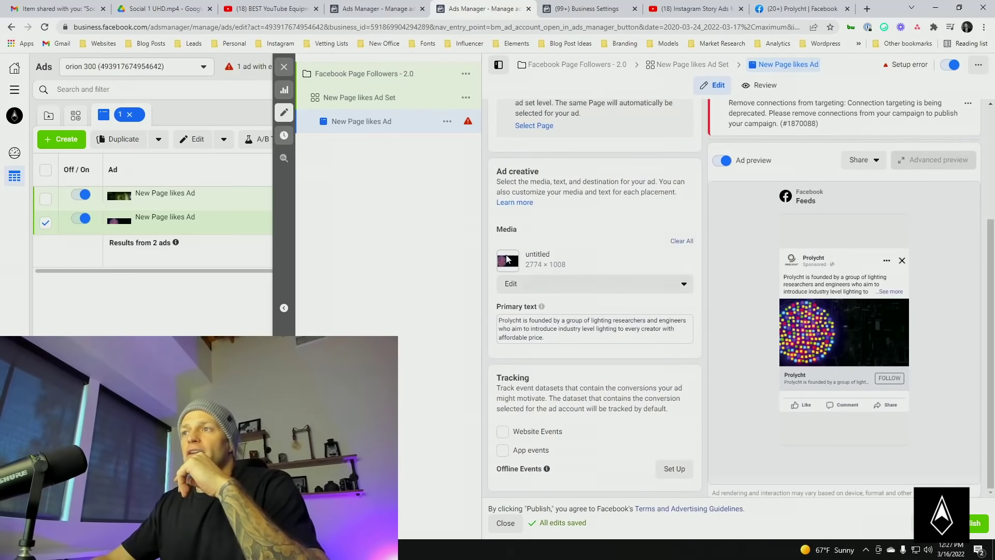
click(683, 243)
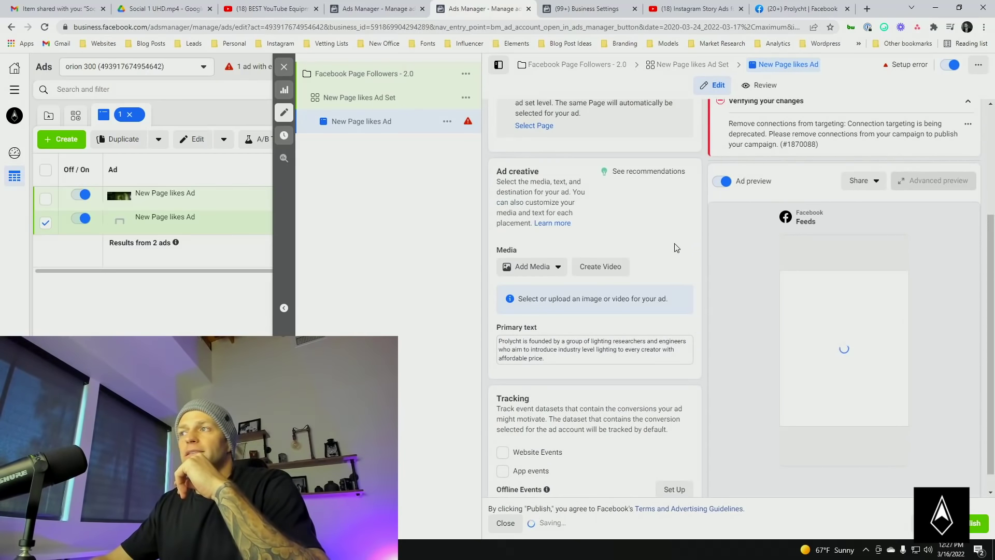
click(554, 267)
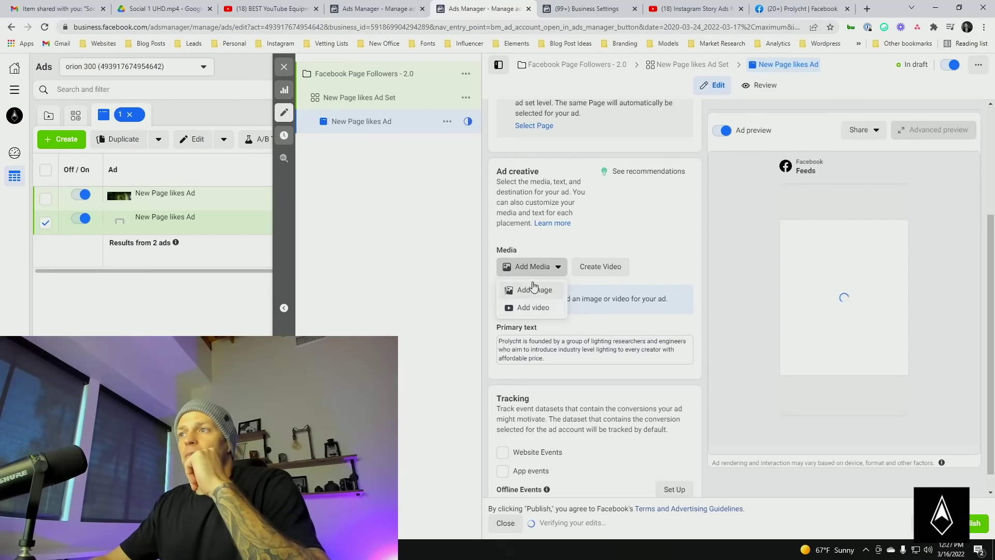
Step: Upload the Desktop video 'Social 1 UHD' as the ad's media, then minimise Chrome
click(532, 308)
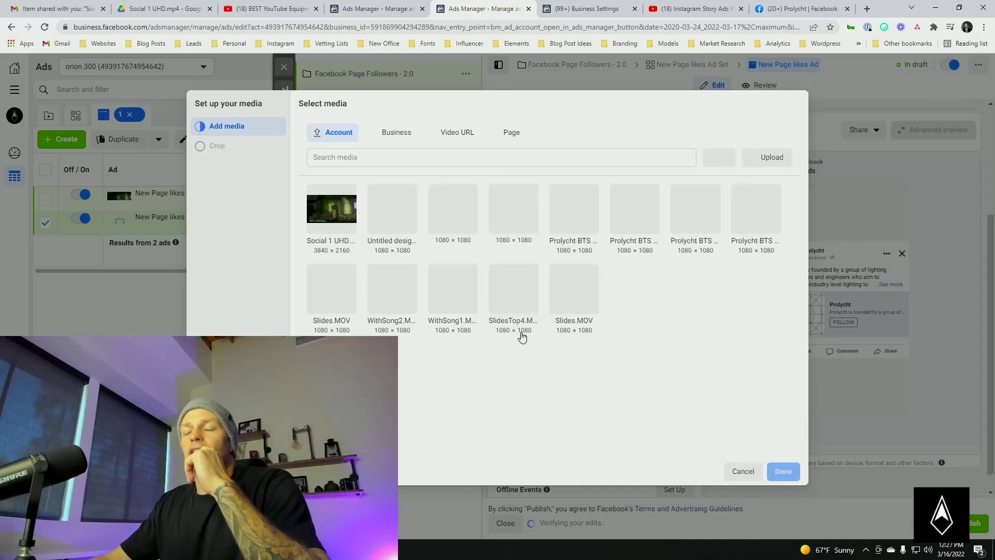
click(767, 157)
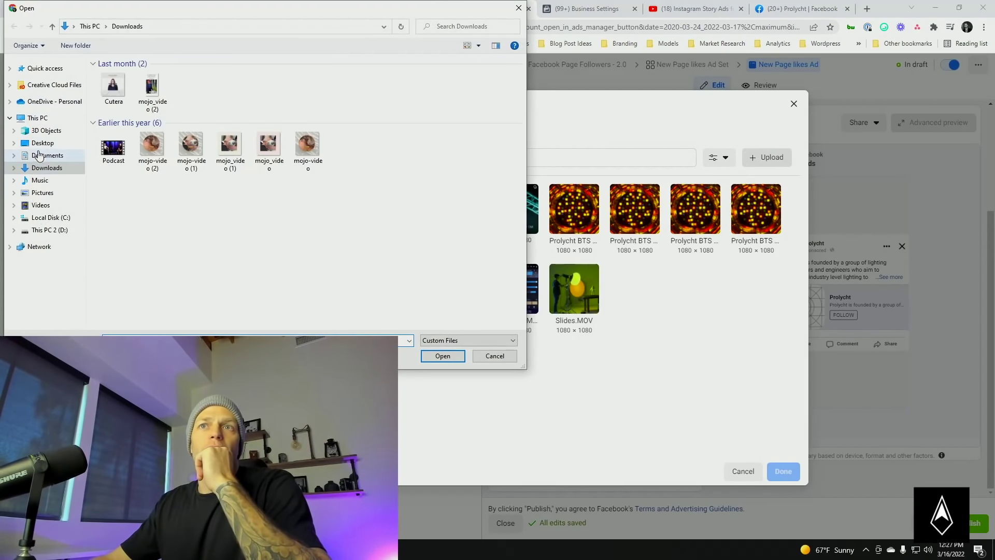
click(49, 141)
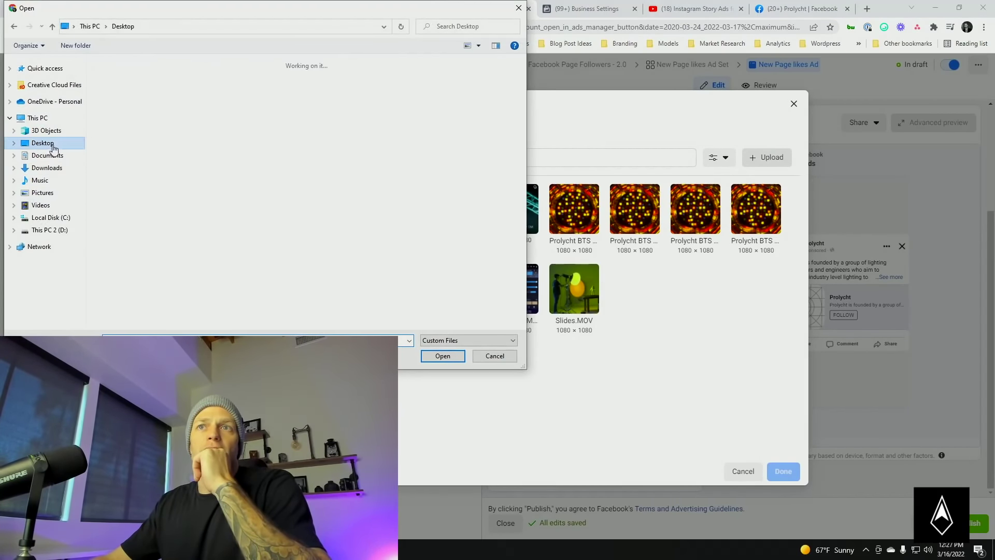
click(306, 92)
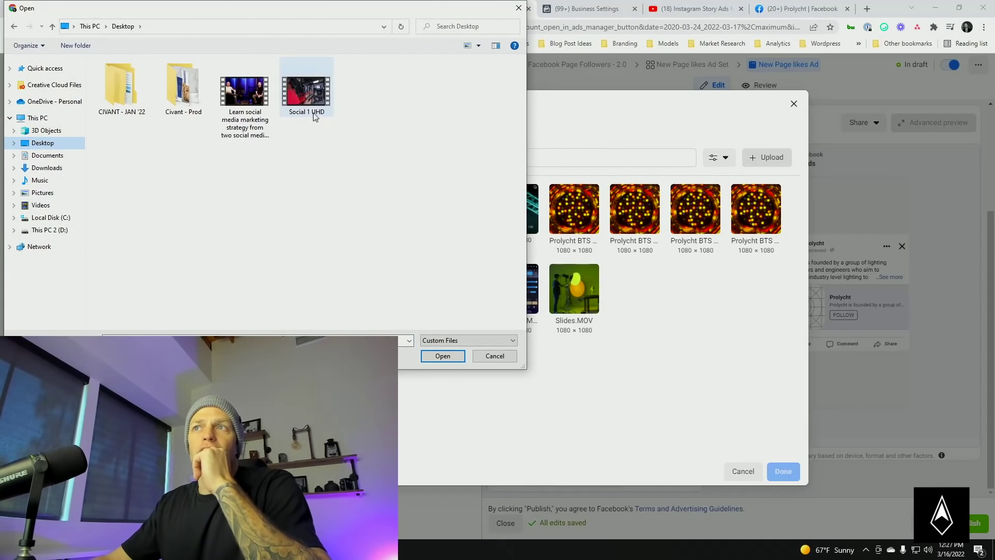
click(442, 356)
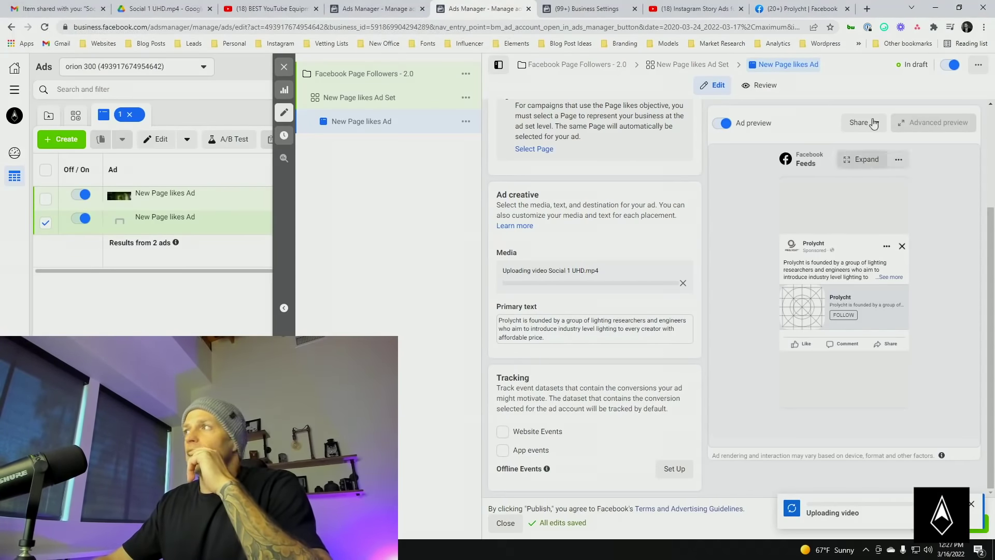
click(936, 7)
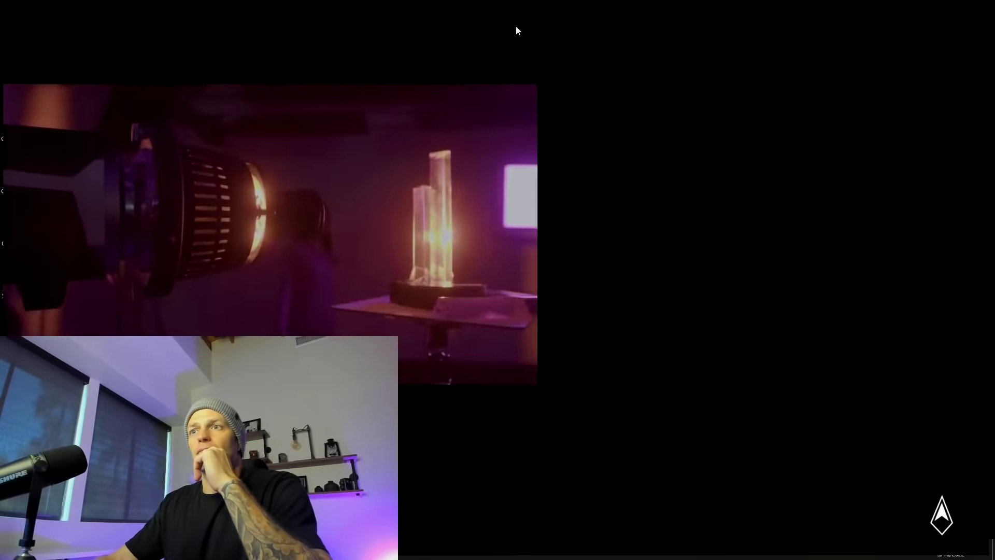
Step: Watch the Prolycht video full screen, return to the library and minimise the media player
click(508, 9)
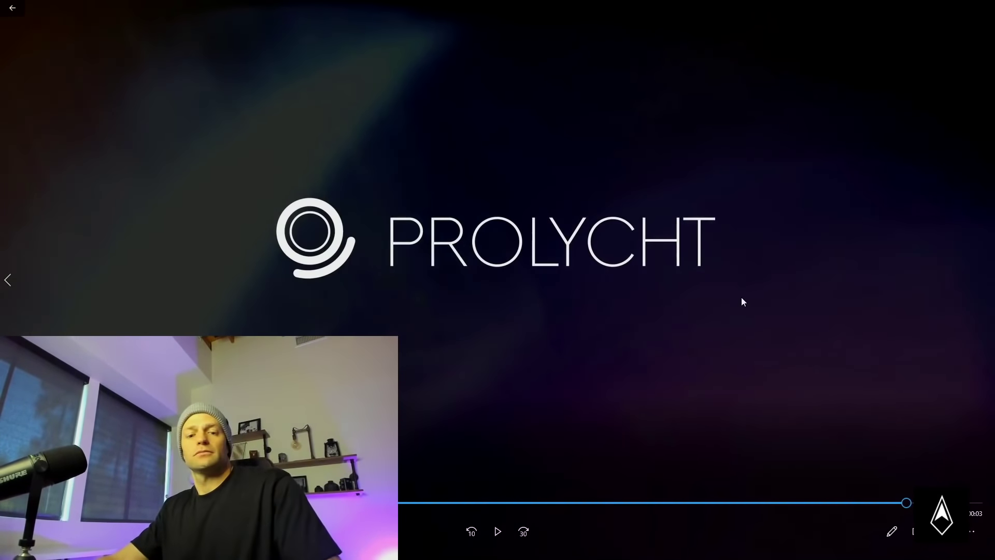
click(15, 8)
click(932, 9)
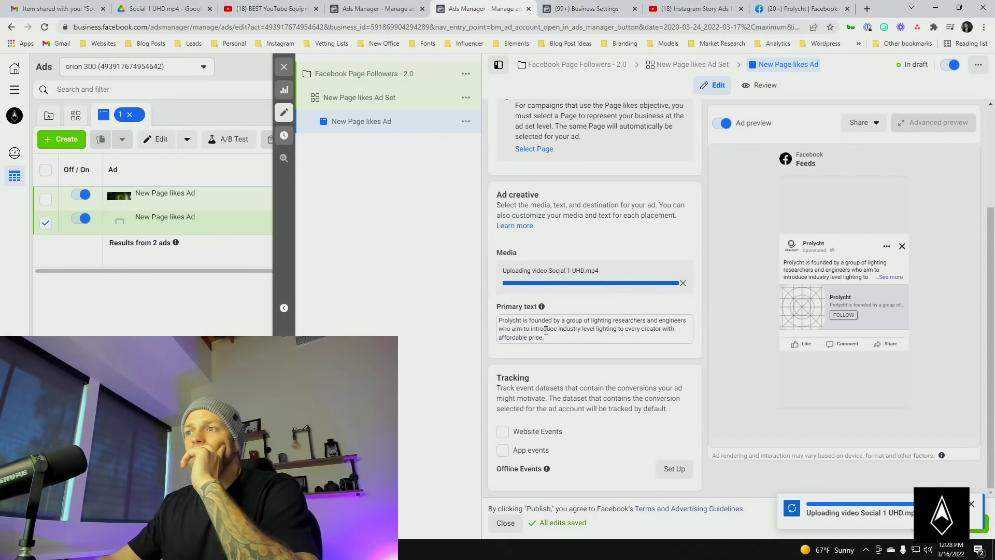
Step: Review the ad's primary text while Social 1 UHD.mp4 finishes uploading and processing
click(673, 335)
drag(514, 296, 589, 315)
click(589, 315)
click(605, 348)
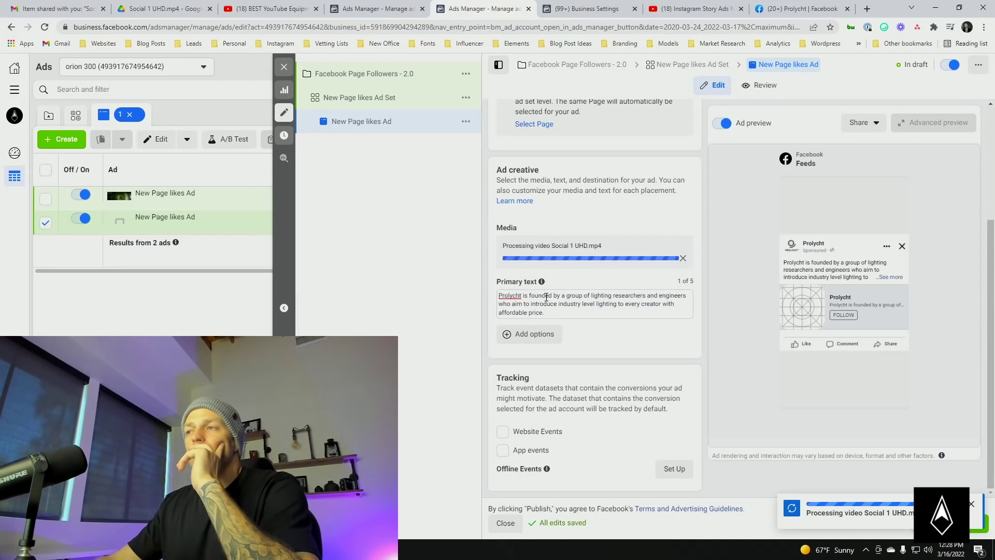
Step: Search 'video camera emoji' in a new tab and open Emojipedia's Movie Camera page
click(867, 8)
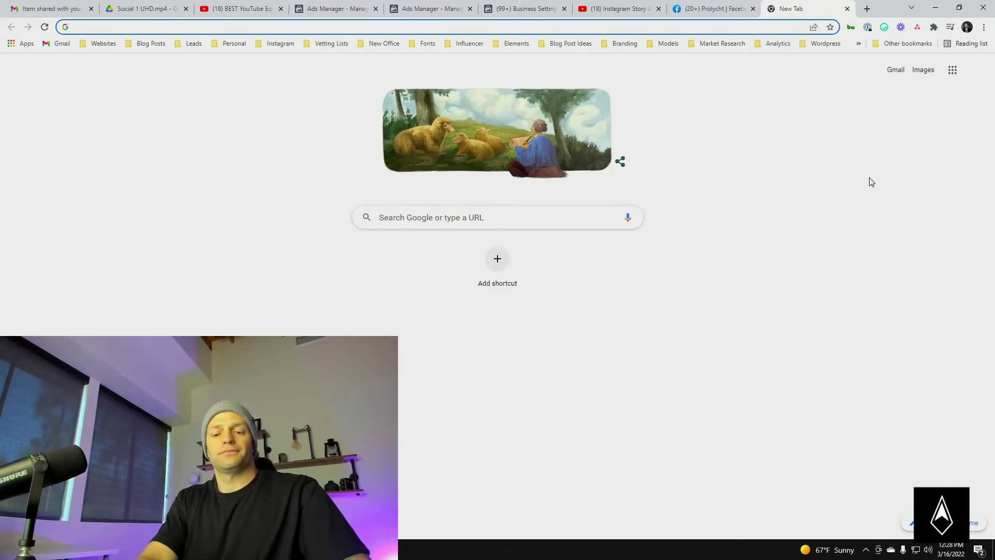
text(video ca)
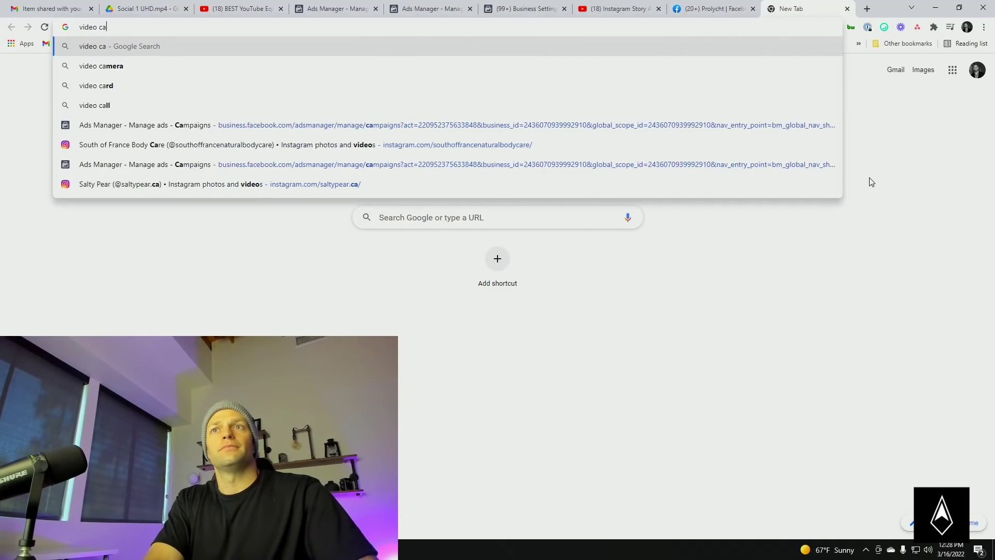
text(mera emoji)
key(Return)
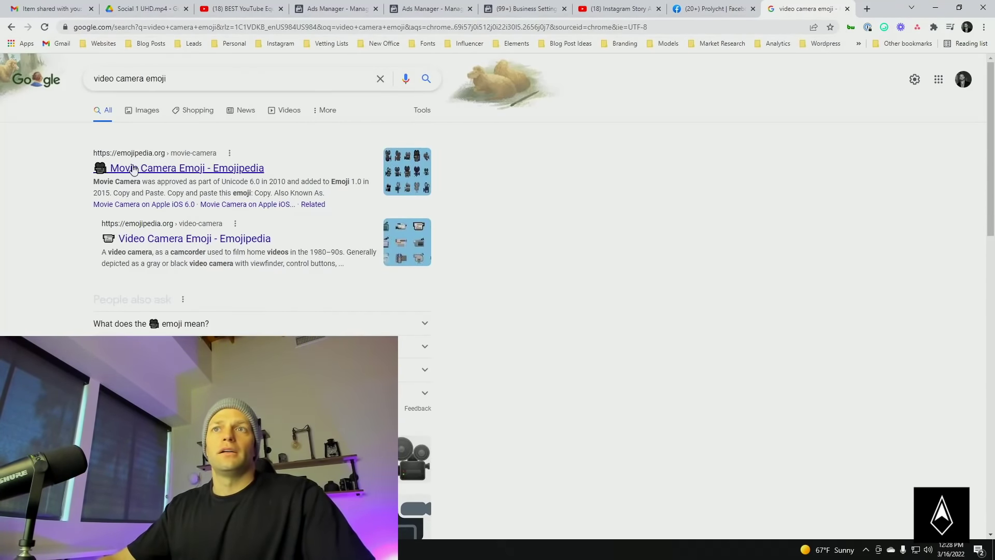
click(133, 169)
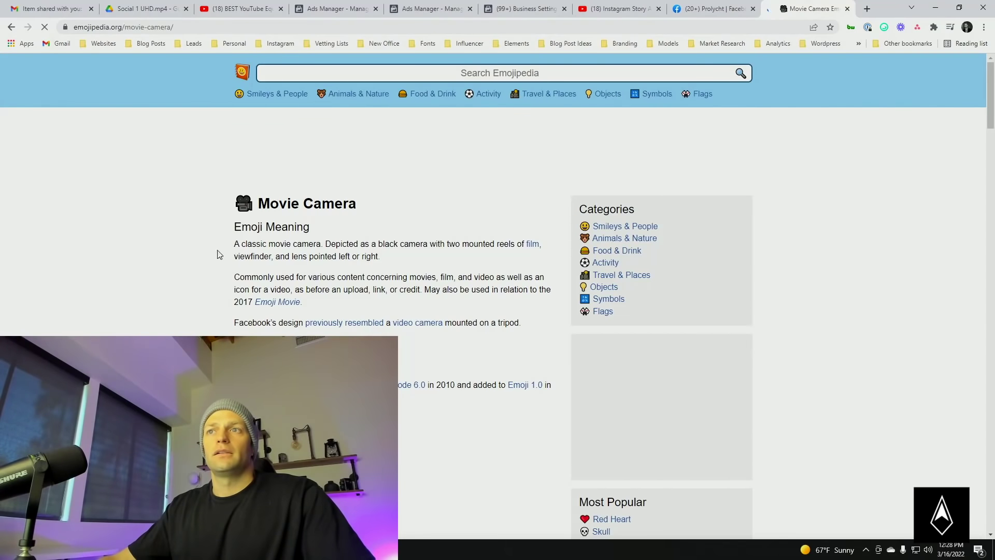
scroll(301, 326, down, 3)
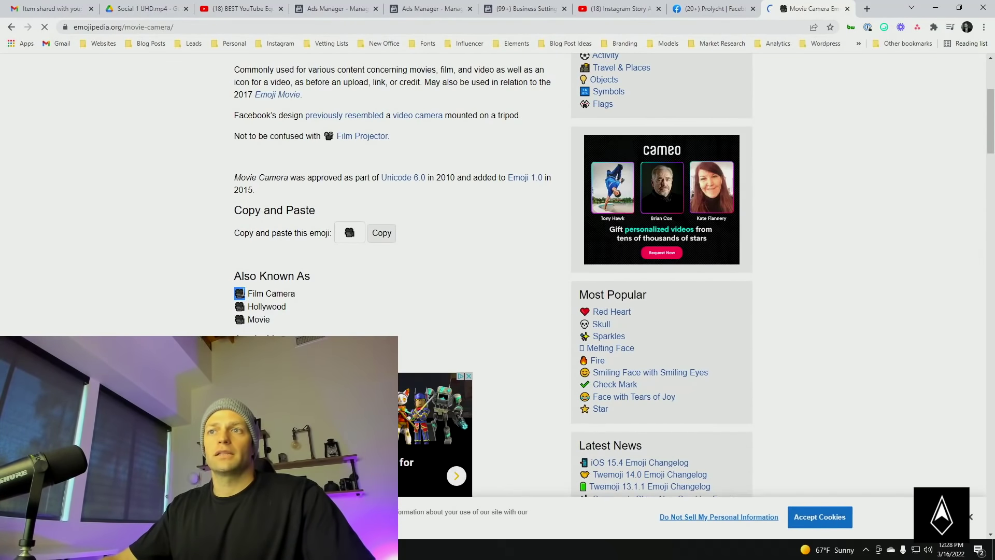
Step: Switch back through the browser tabs to the Ads Manager ad editor
key(ctrl+shift+Tab)
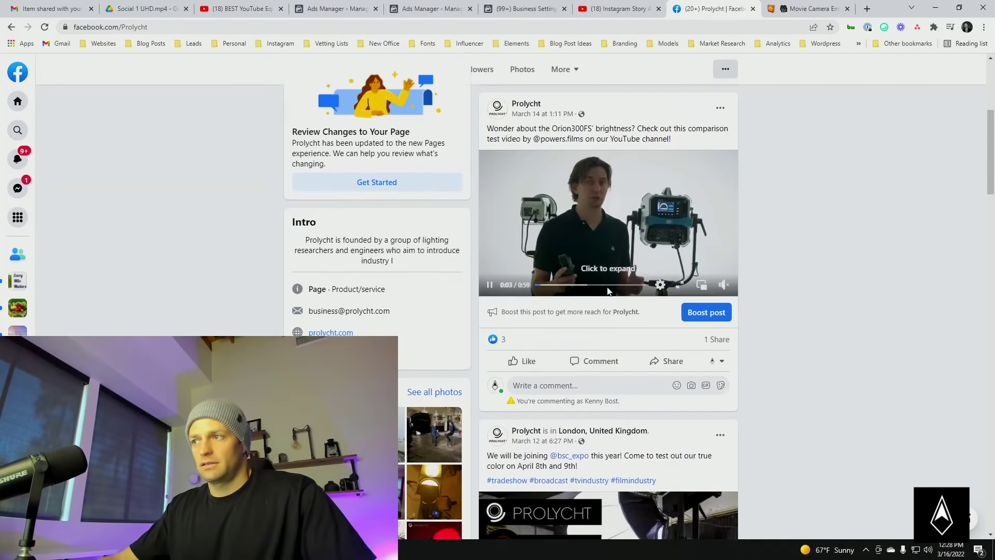
click(617, 9)
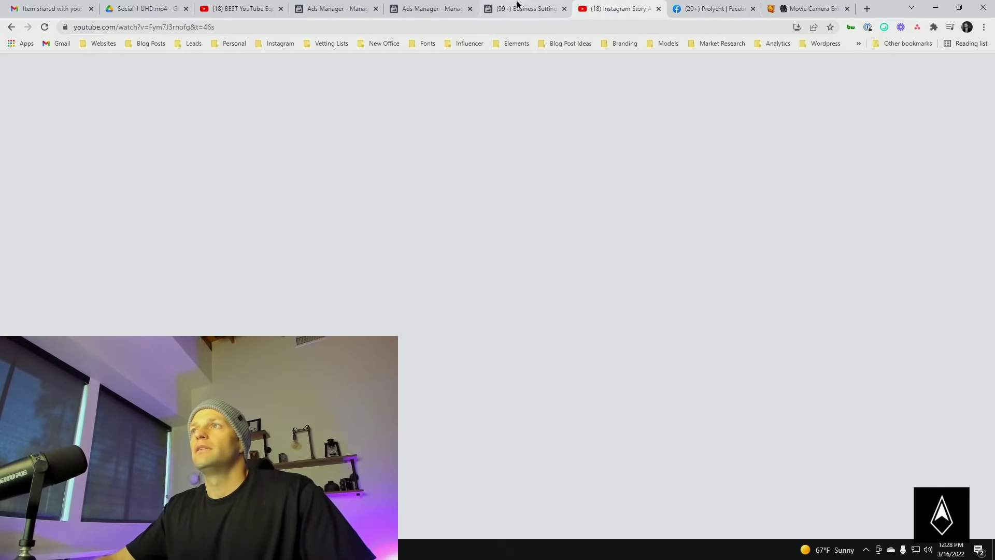
click(523, 8)
click(449, 6)
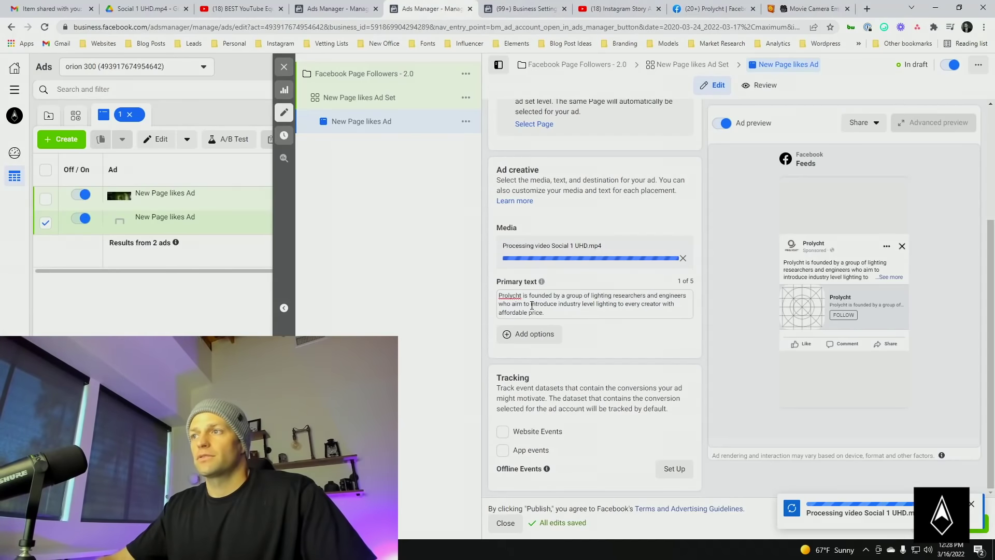
Step: Paste the movie camera emoji right after 'Prolycht' in the primary text and check the first line
click(521, 296)
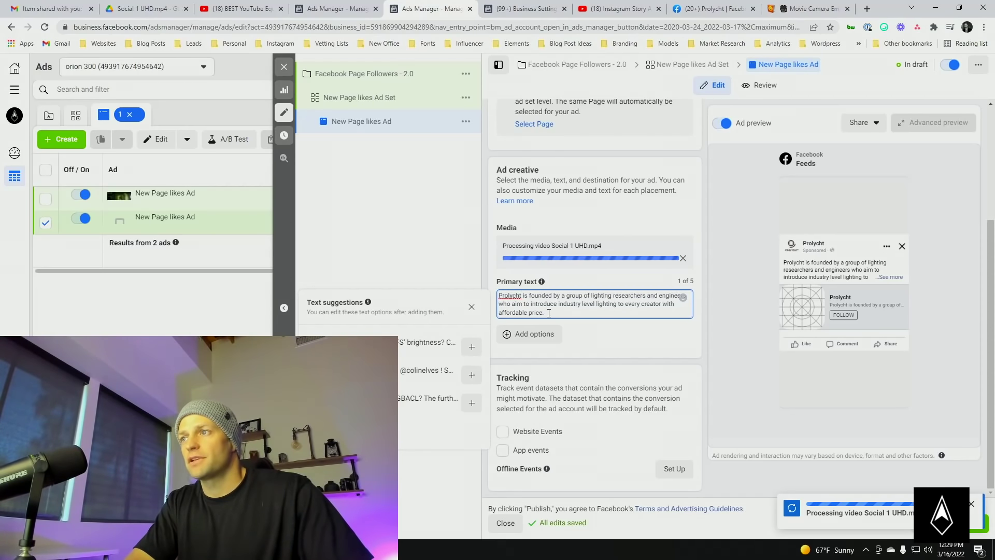
text(📷)
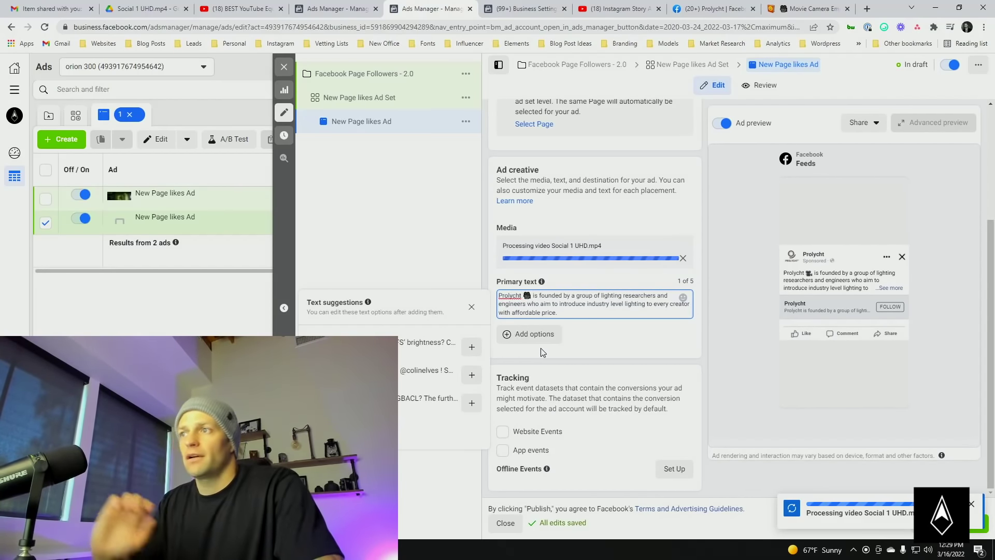
drag(582, 295, 639, 296)
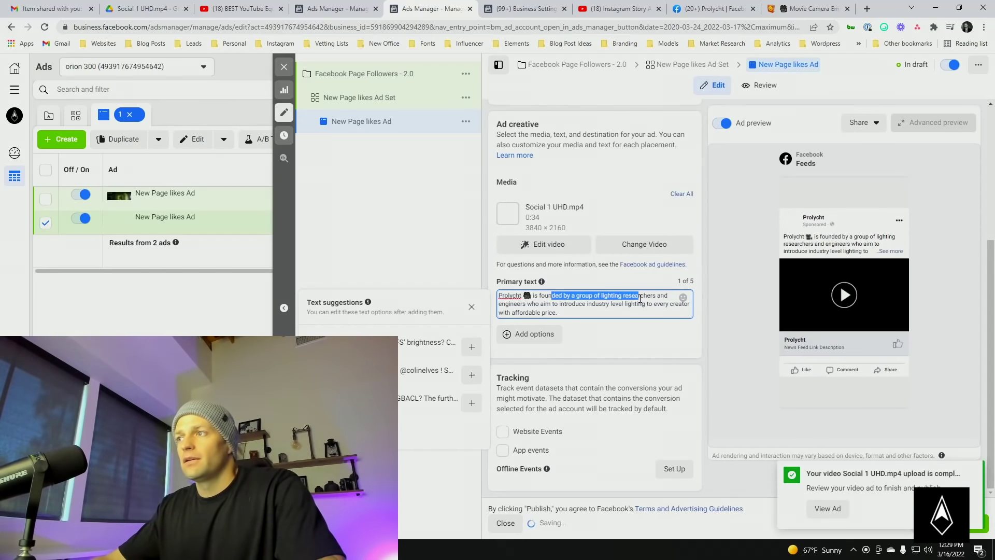
click(623, 294)
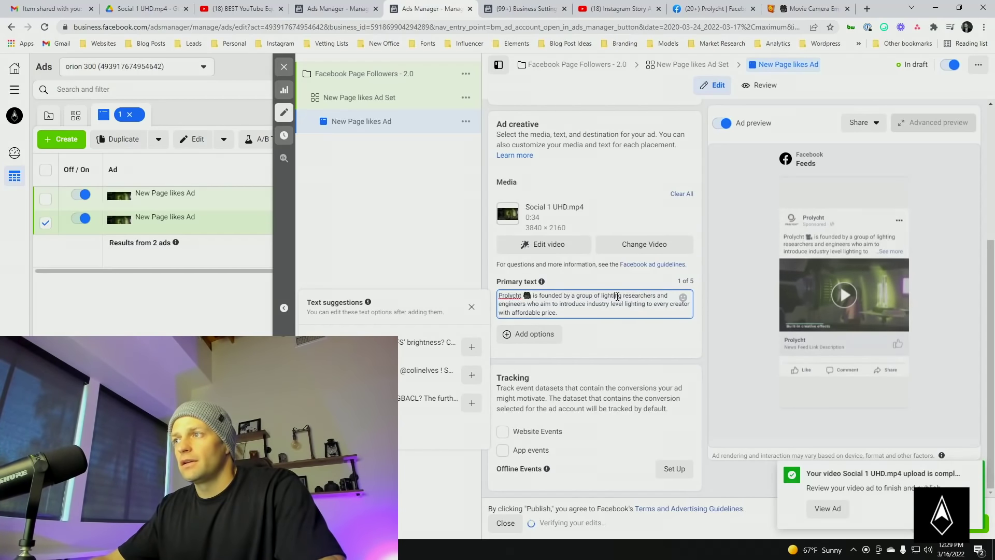
drag(534, 296, 664, 296)
click(570, 312)
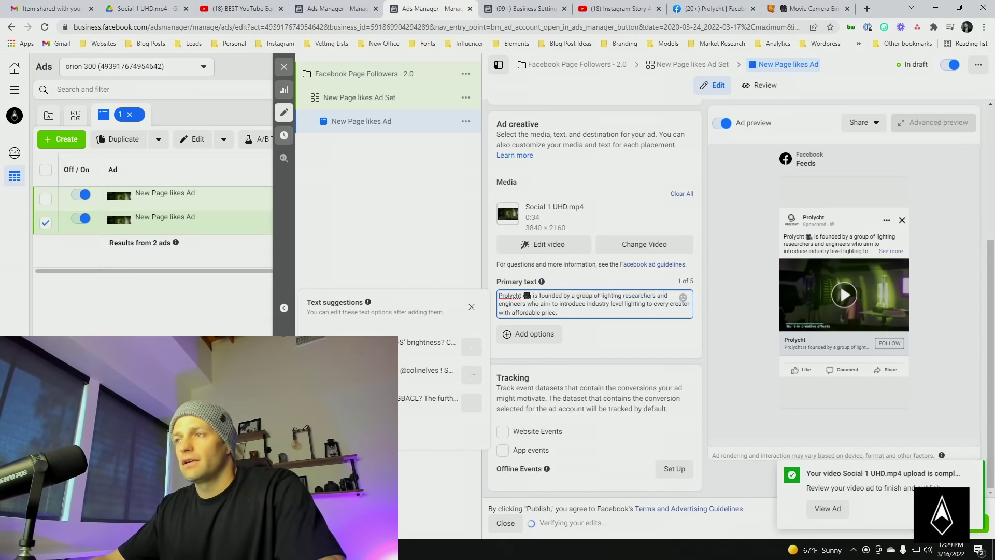
mouse_move(850, 183)
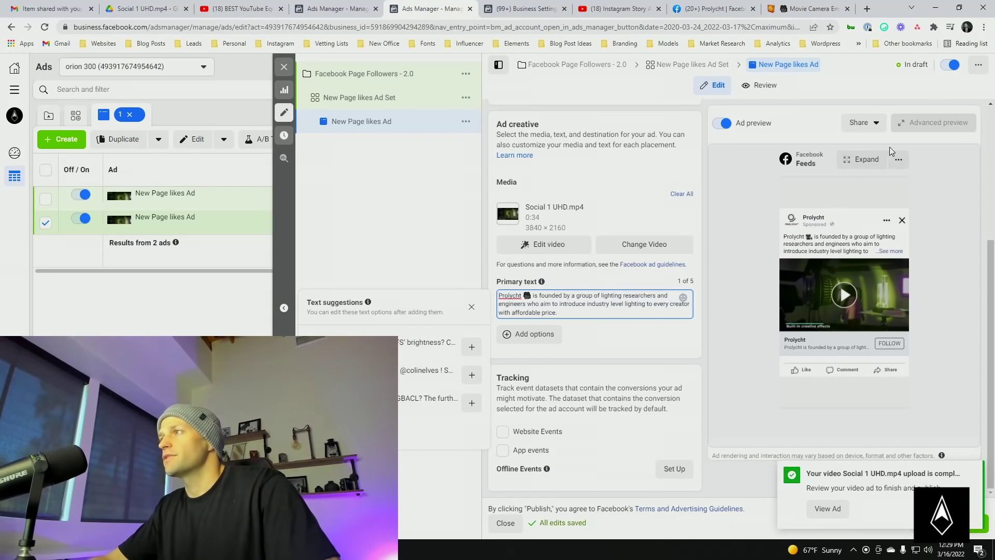
click(862, 159)
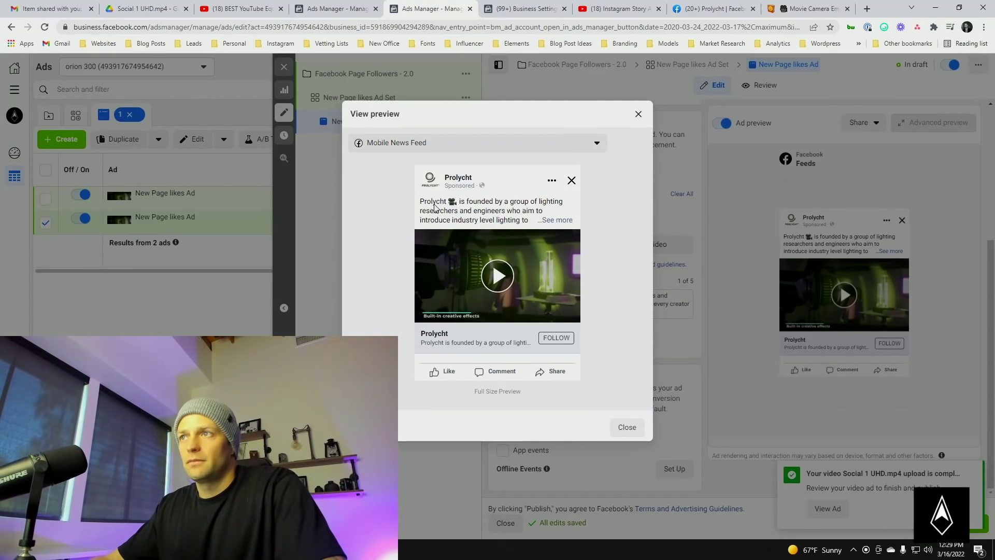
click(557, 220)
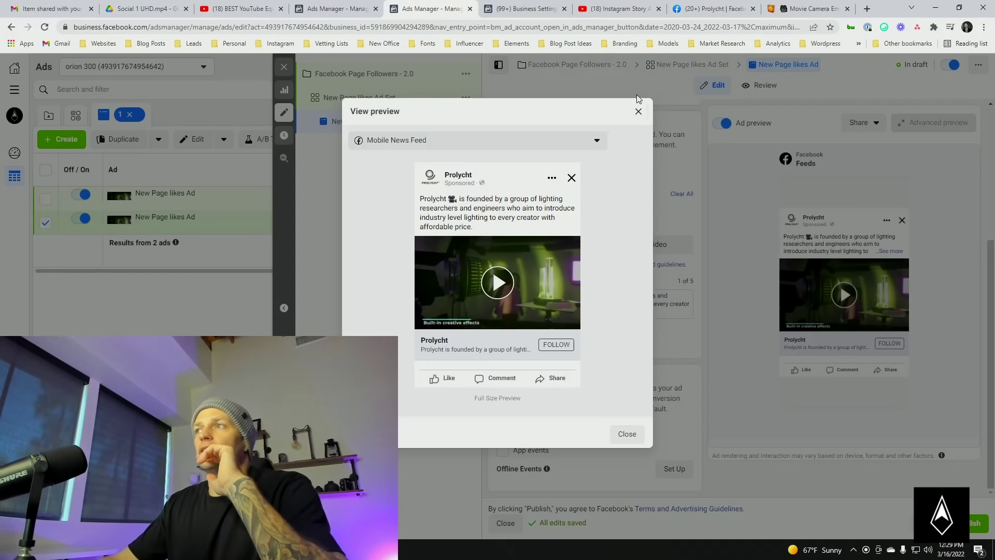
click(638, 111)
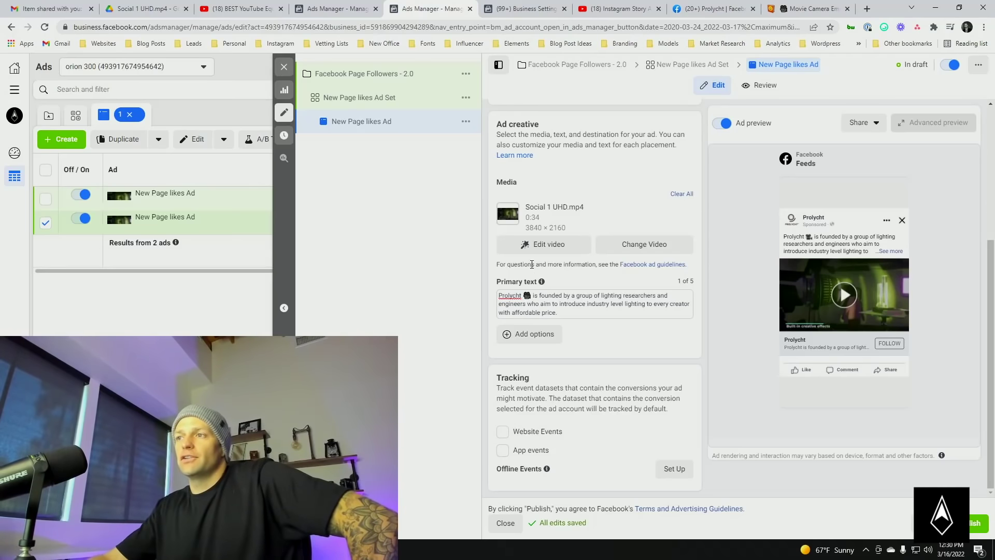
Step: Publish the Facebook Page Followers 2.0 campaign with its Page likes ad set and ad
drag(512, 134, 674, 136)
click(674, 144)
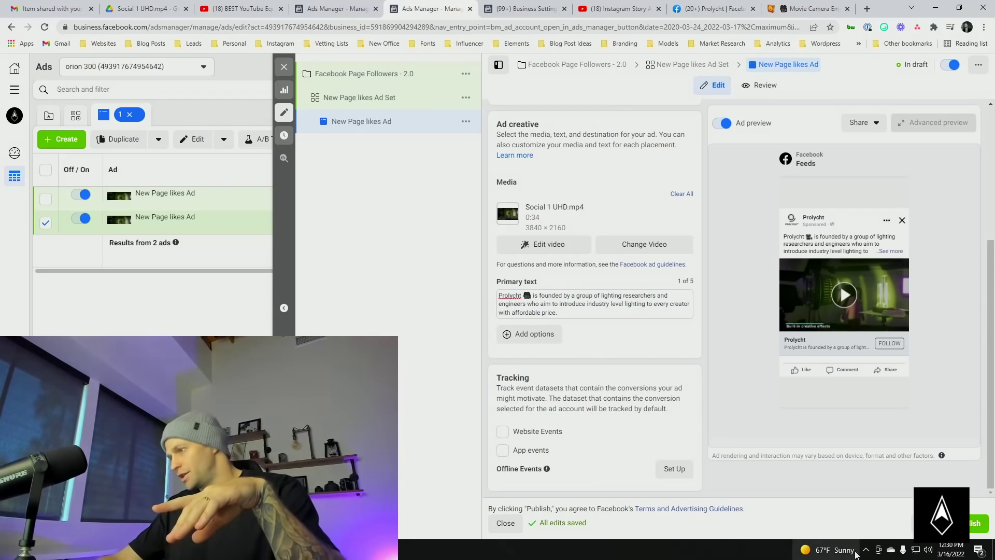
click(979, 524)
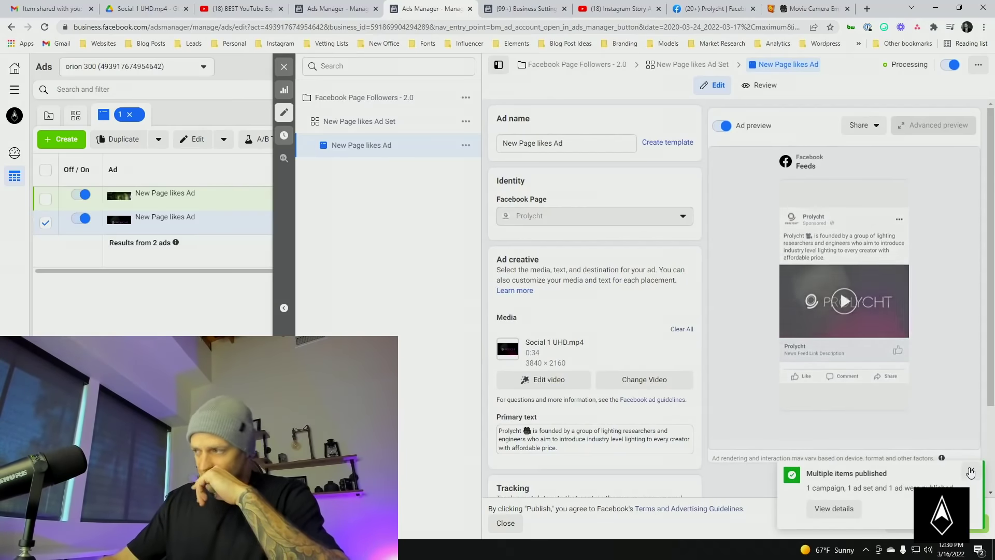
Step: Dismiss the publish confirmation and close the ad editor to reveal the Ads table
click(971, 471)
click(284, 67)
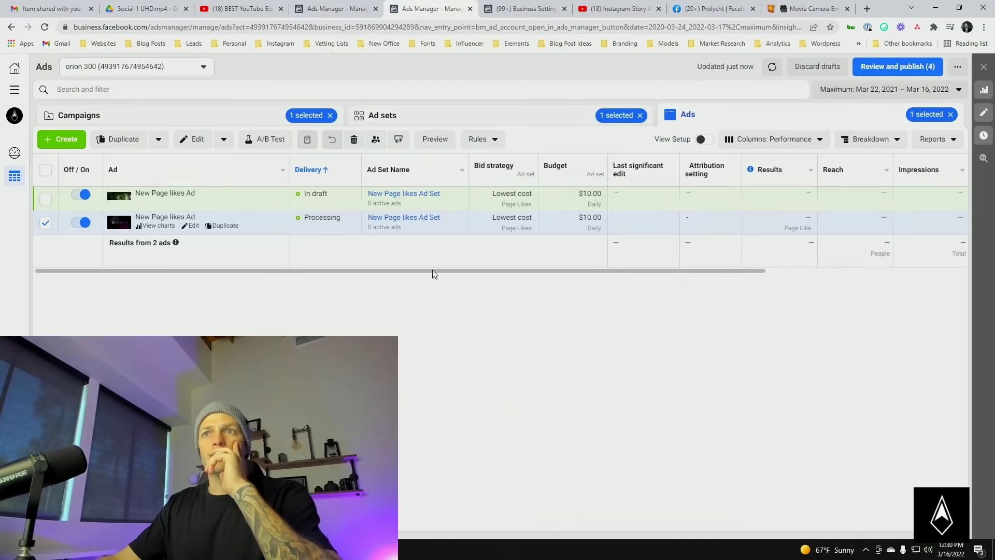